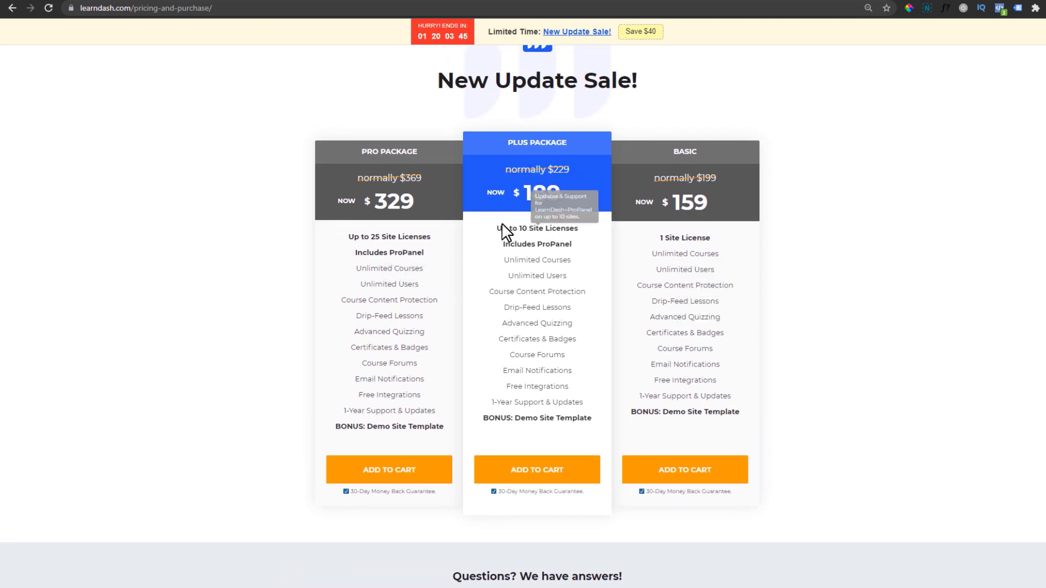
# Step: Compare the site licence allowances of the three LearnDash packages and add the Plus Package to the cart
pyautogui.moveTo(498, 228); pyautogui.dragTo(560, 240)
pyautogui.click(540, 234)
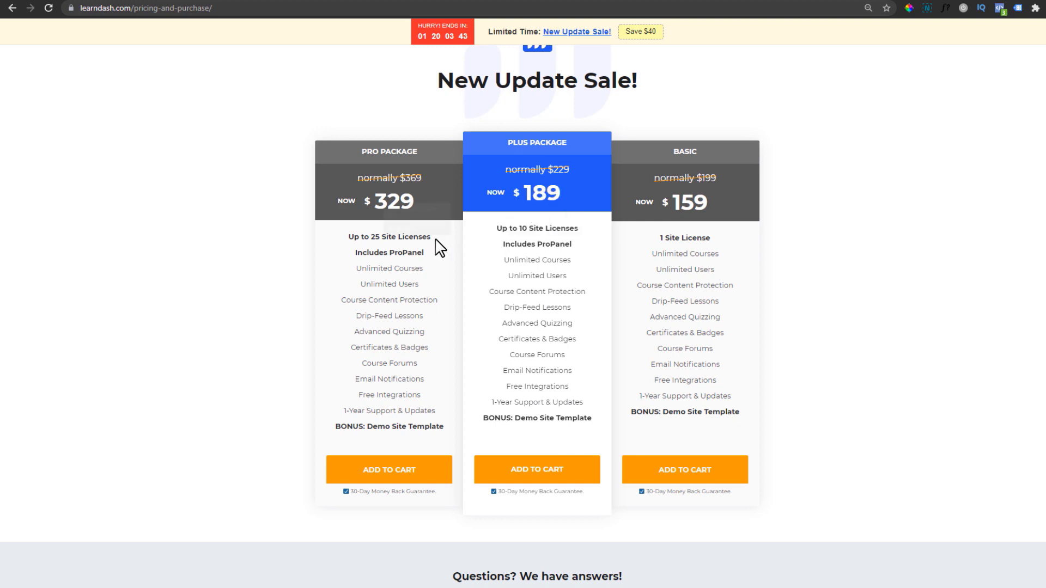
pyautogui.moveTo(374, 238)
pyautogui.moveTo(539, 225)
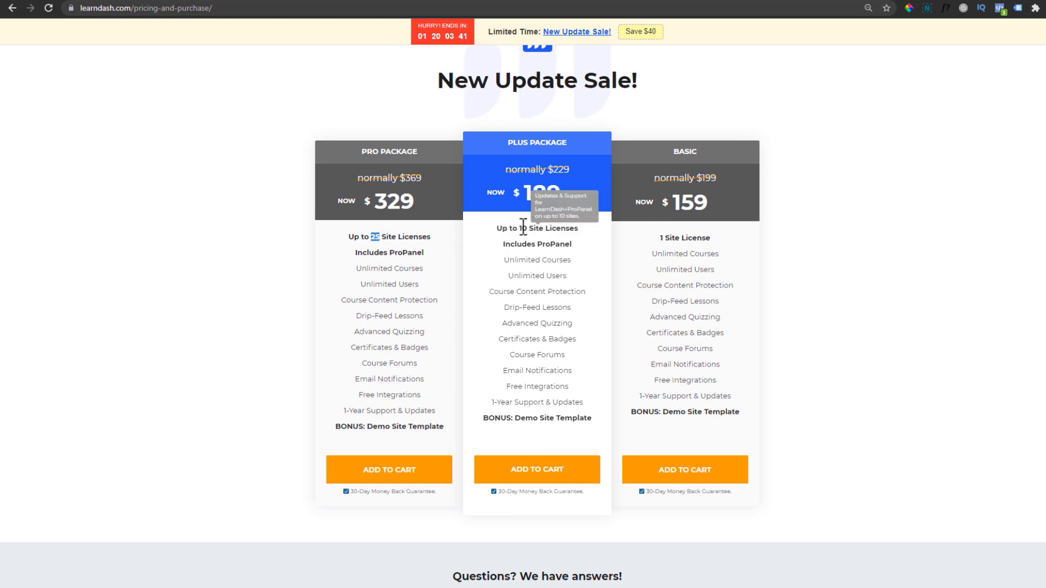
pyautogui.moveTo(658, 234)
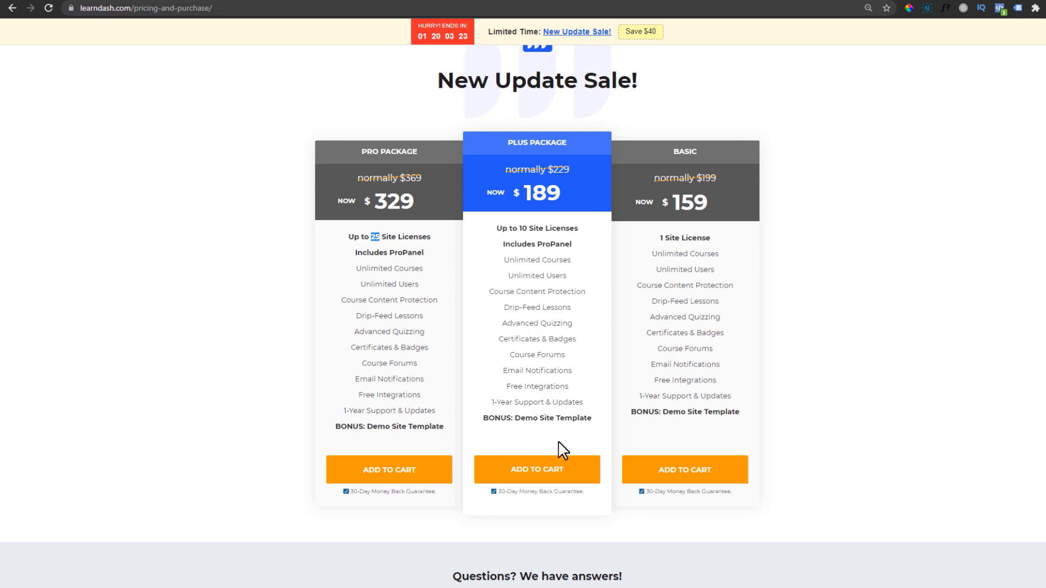
pyautogui.click(542, 469)
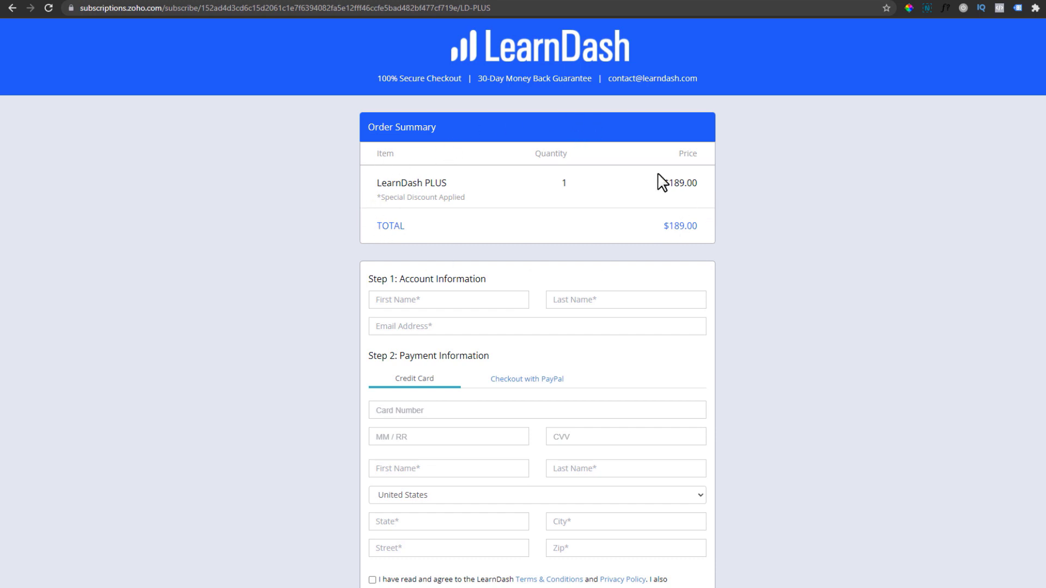
# Step: Examine the LearnDash PLUS checkout form, including its PayPal and credit card payment options
pyautogui.scroll(-2, 613, 178)
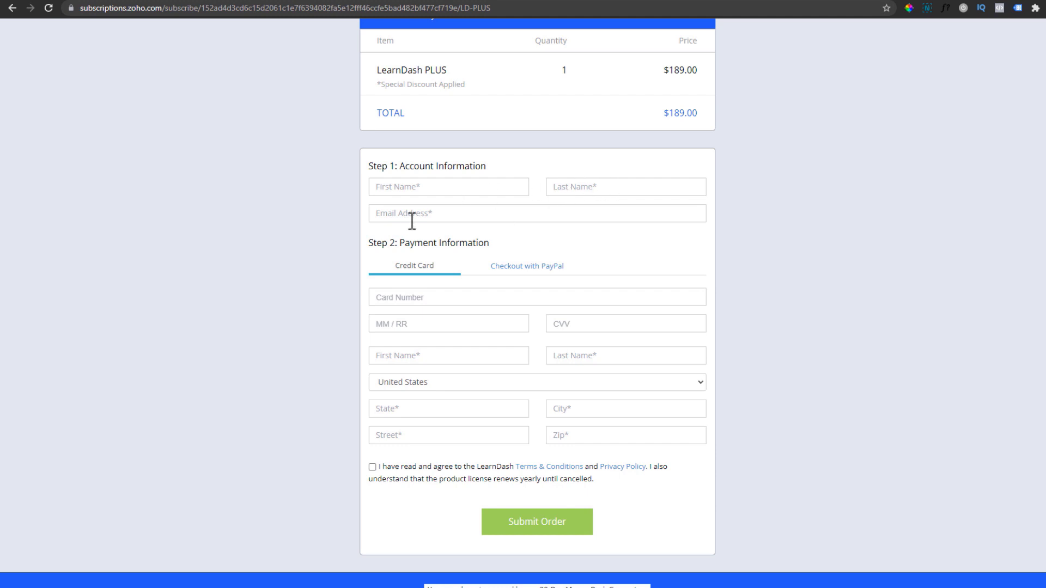
pyautogui.scroll(-1, 509, 217)
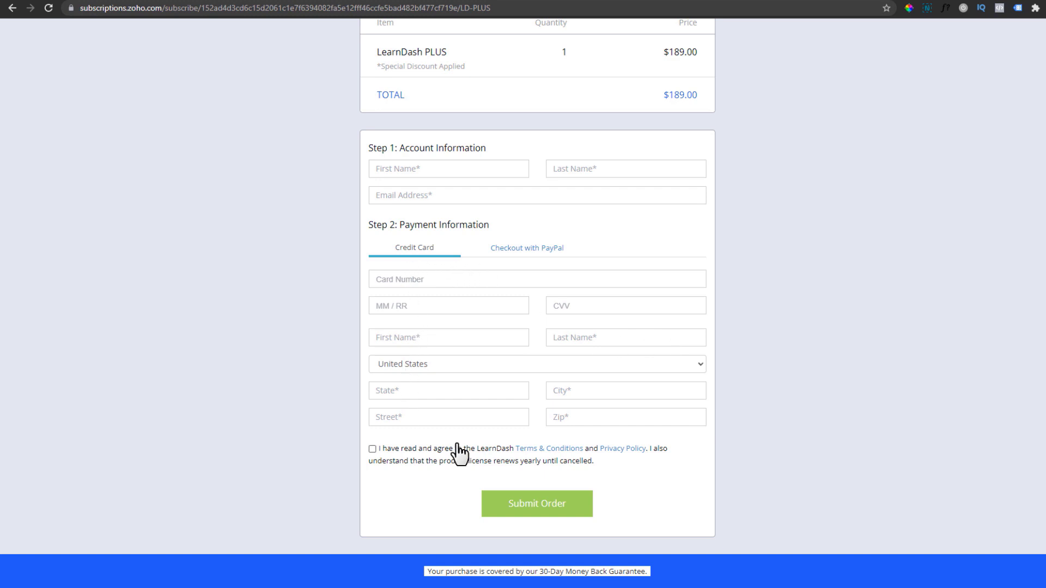
pyautogui.click(538, 253)
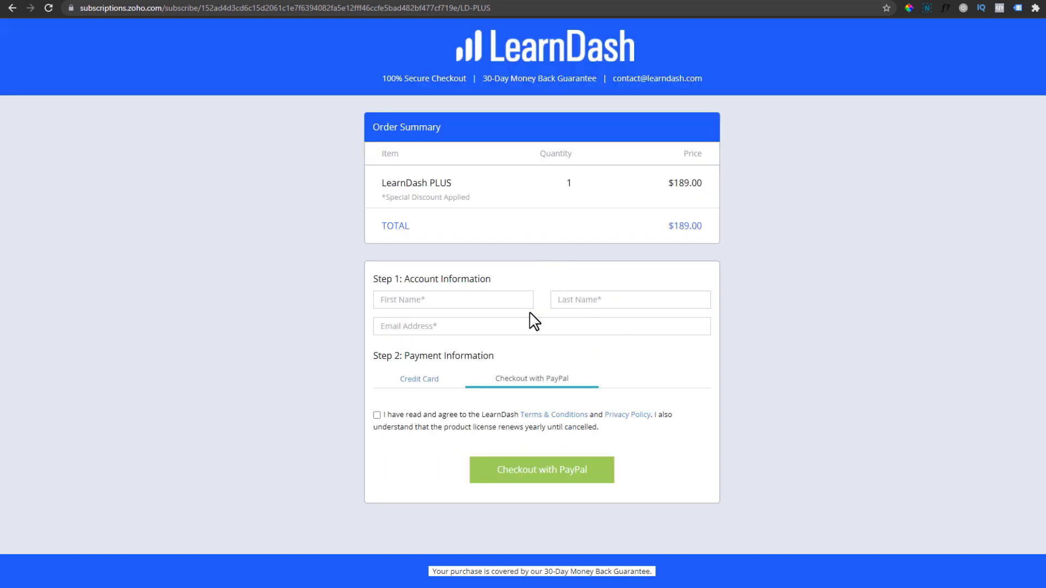
pyautogui.click(419, 380)
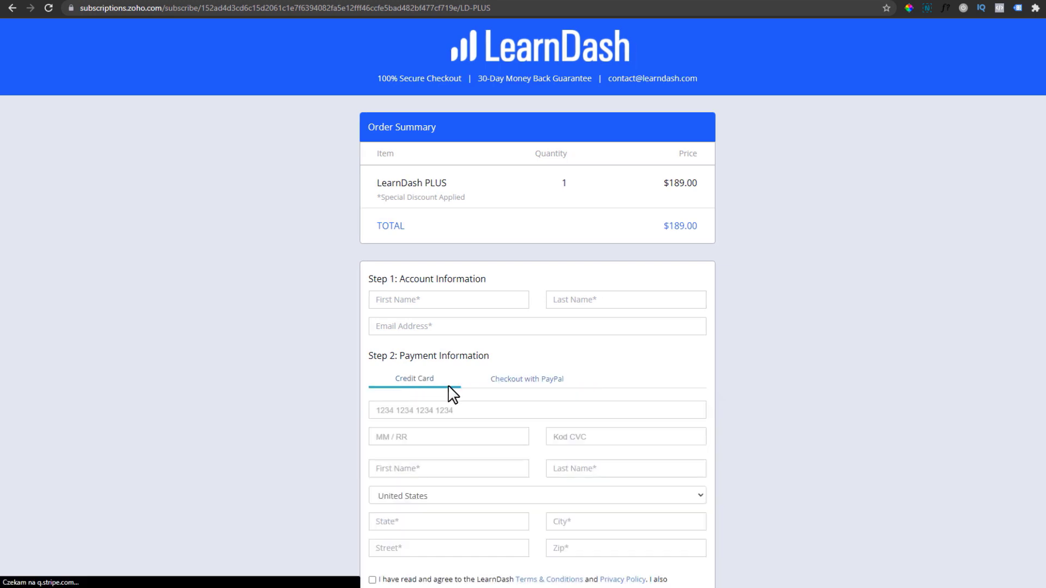
pyautogui.scroll(-2, 516, 308)
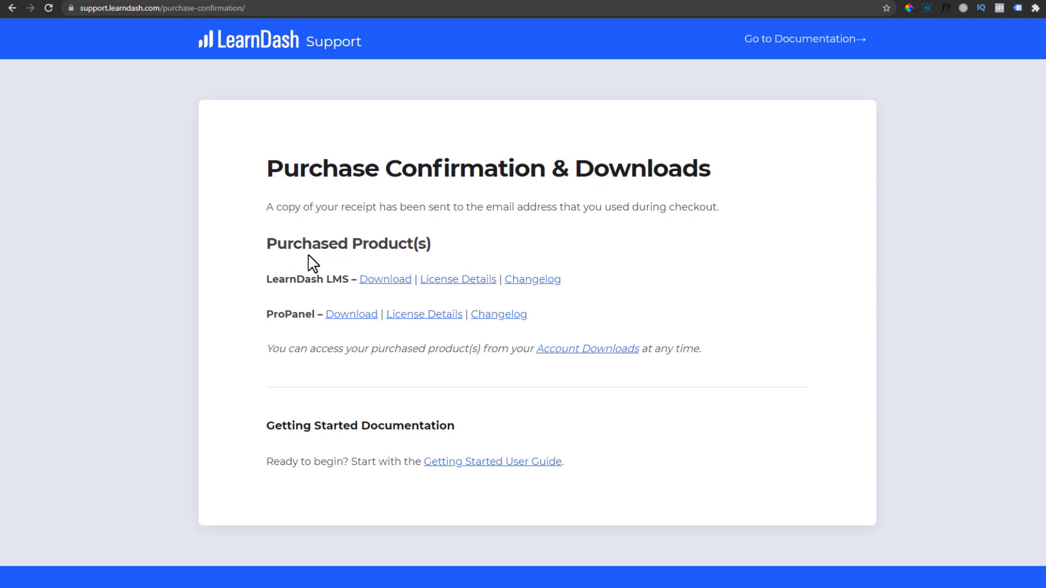
# Step: Download the LearnDash LMS plugin from the purchase confirmation page
pyautogui.click(385, 281)
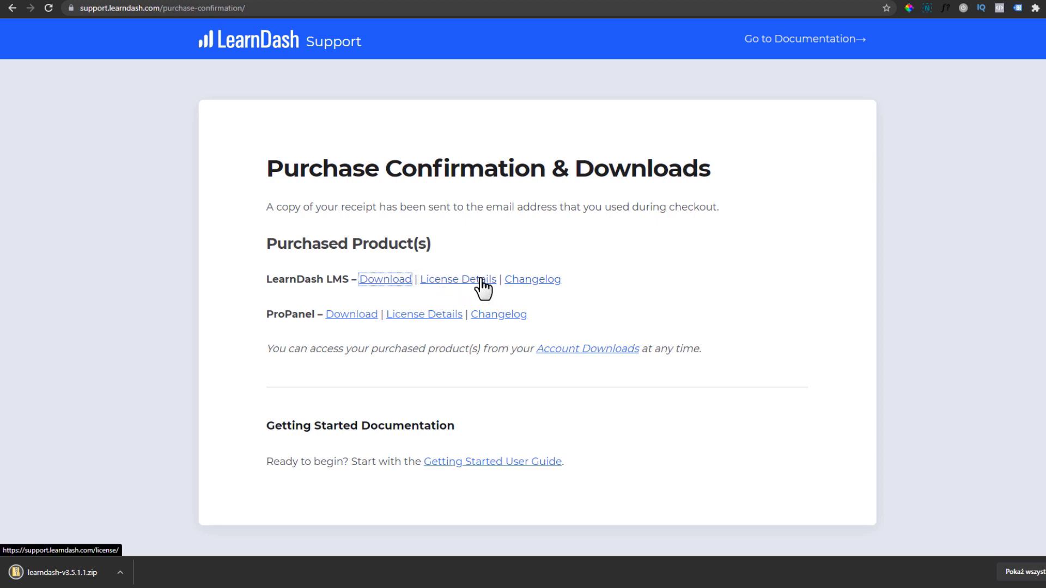
pyautogui.scroll(-1, 479, 287)
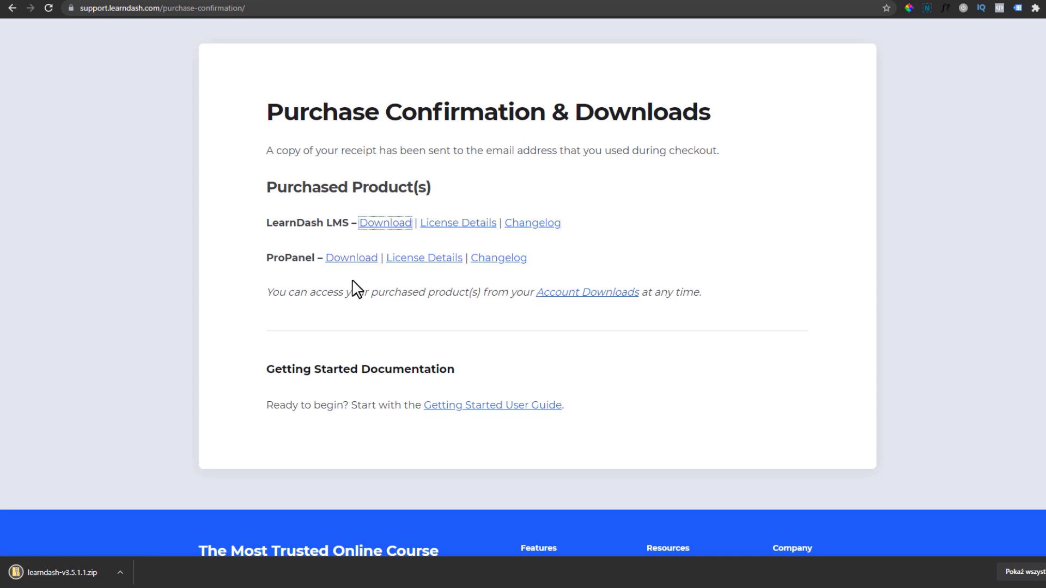
pyautogui.scroll(1, 357, 288)
pyautogui.scroll(-1, 369, 327)
pyautogui.scroll(1, 366, 303)
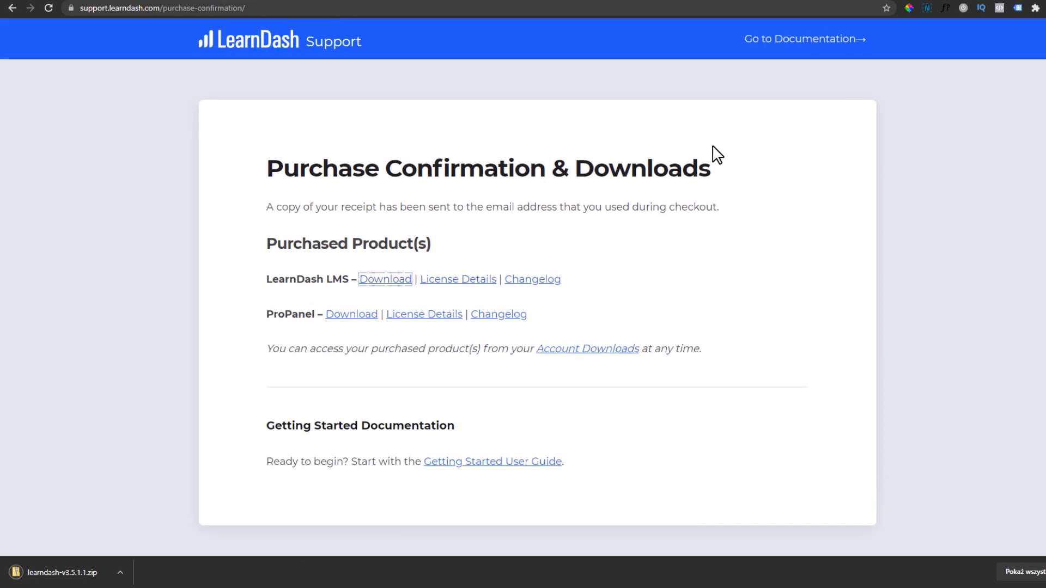
# Step: Go to learndash.com and open the billing section of the customer account
pyautogui.click(372, 11)
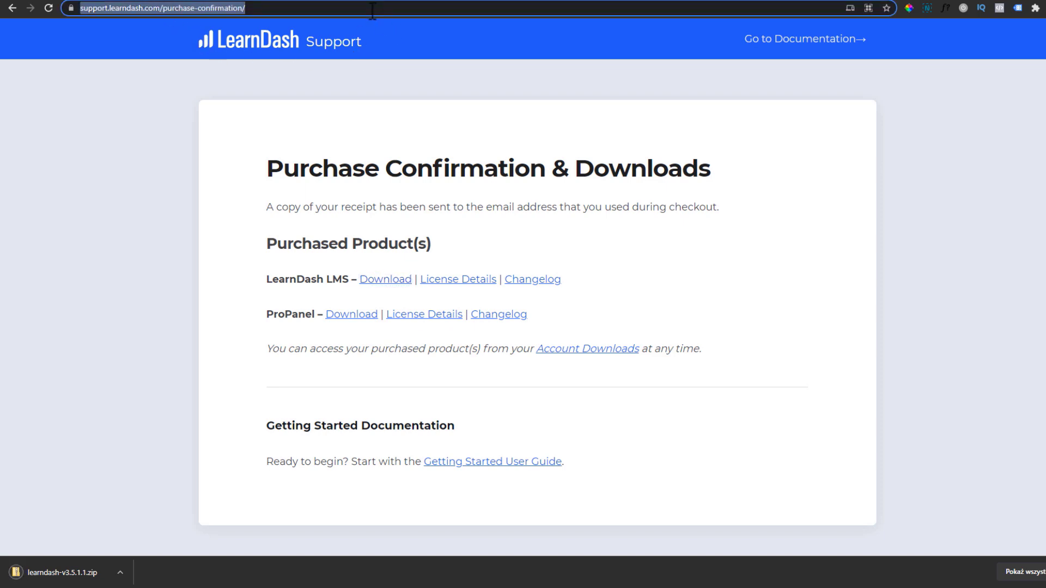
pyautogui.write('learndash.com')
pyautogui.press('Return')
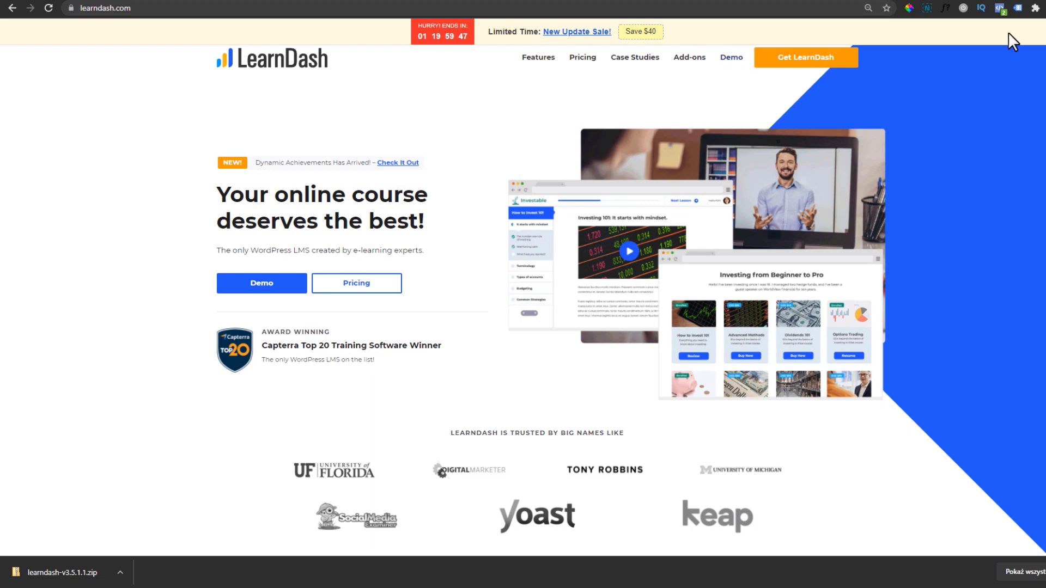
pyautogui.click(741, 35)
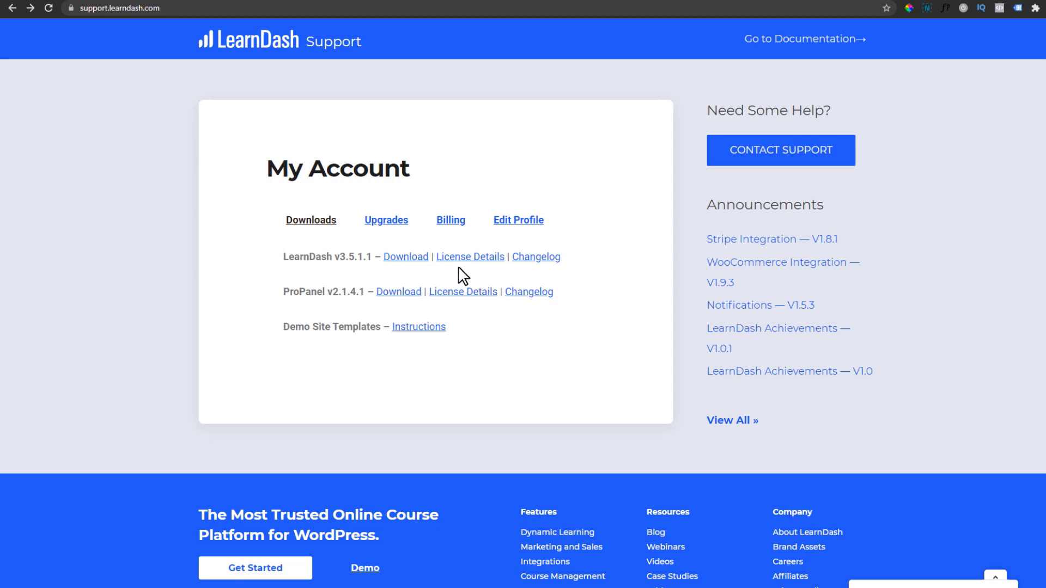
pyautogui.click(462, 229)
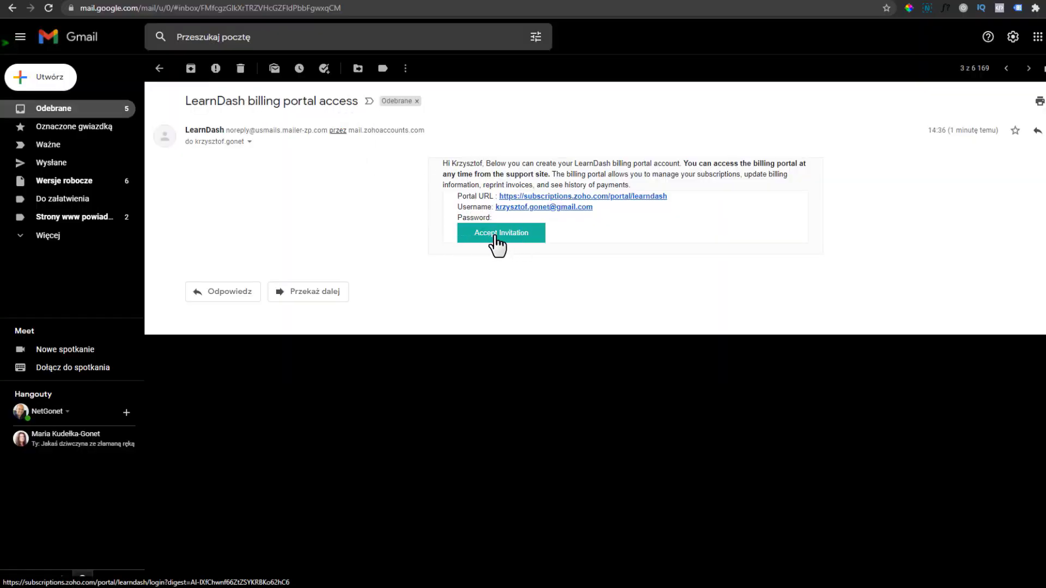
# Step: Accept the LearnDash billing portal invitation from the e-mail and set the portal account password
pyautogui.click(518, 230)
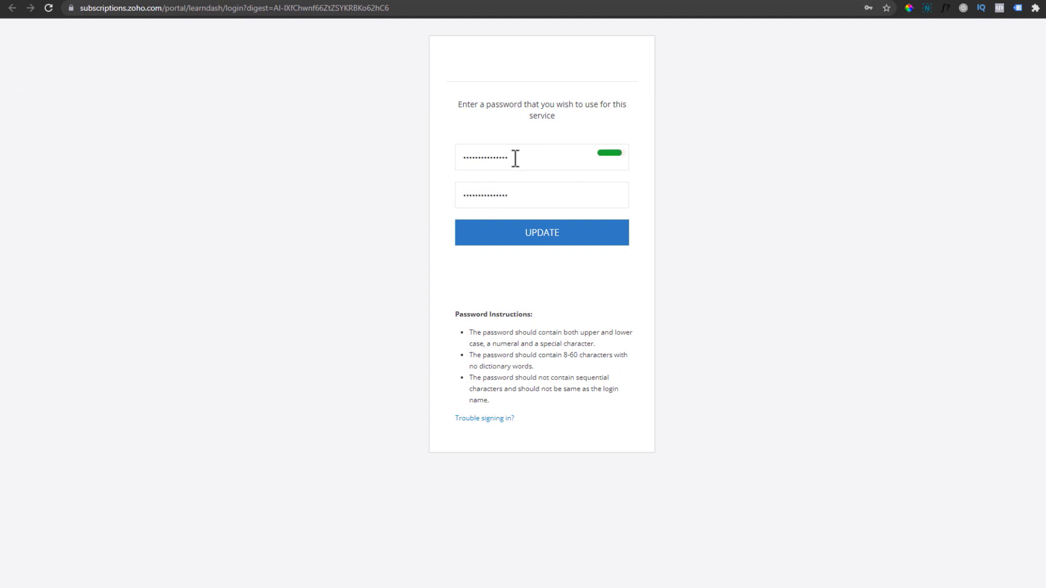
pyautogui.click(502, 234)
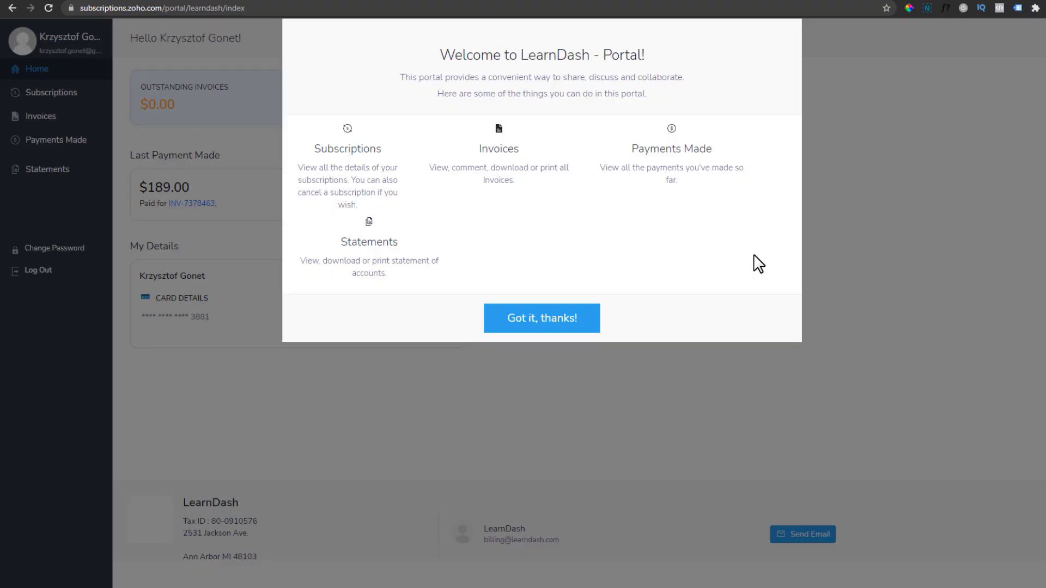
pyautogui.click(555, 332)
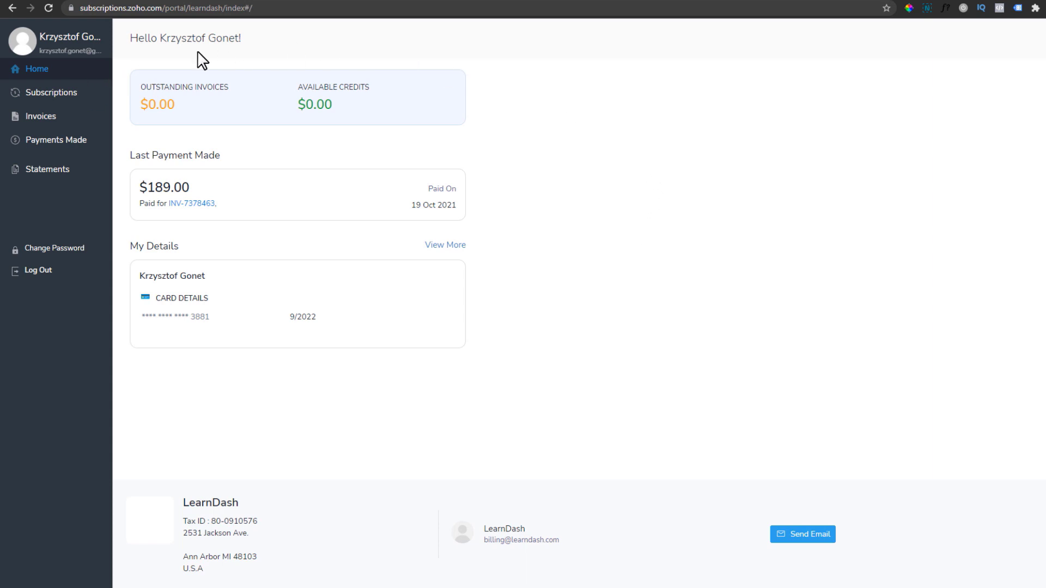
# Step: Review the billing portal's subscriptions and download the invoice for the LearnDash PLUS purchase
pyautogui.click(103, 104)
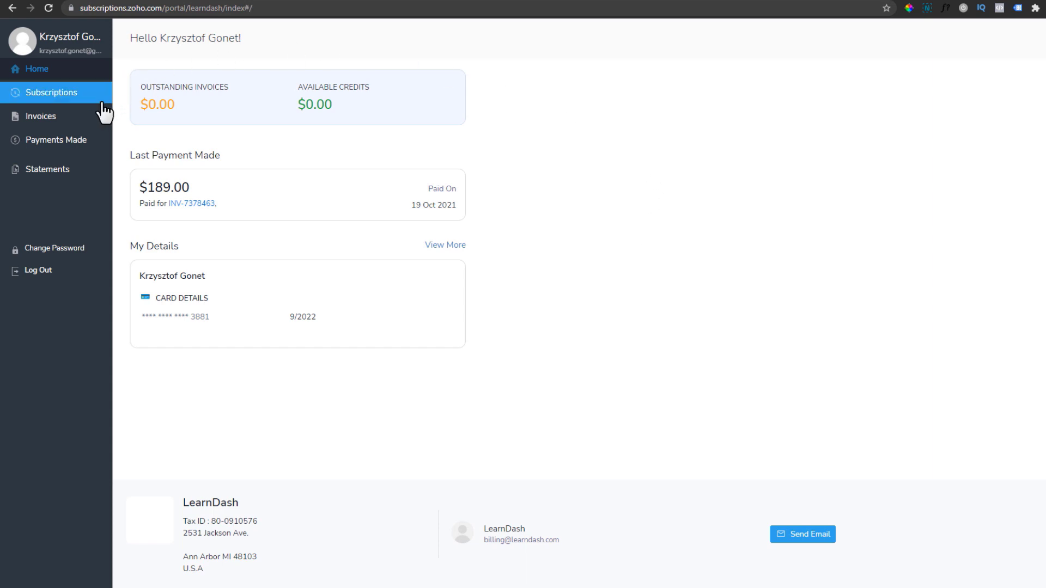
pyautogui.click(73, 103)
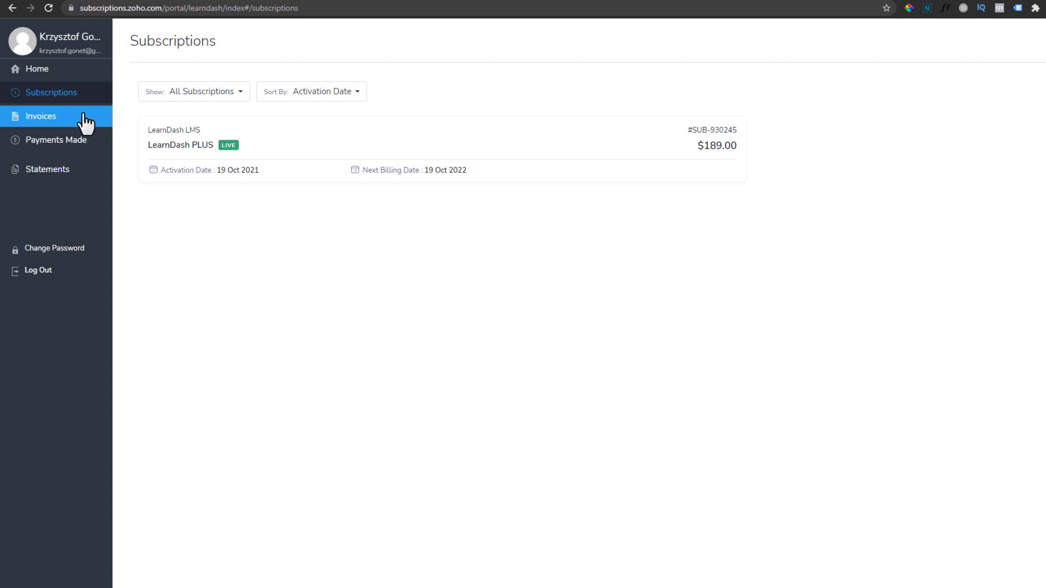
pyautogui.click(64, 122)
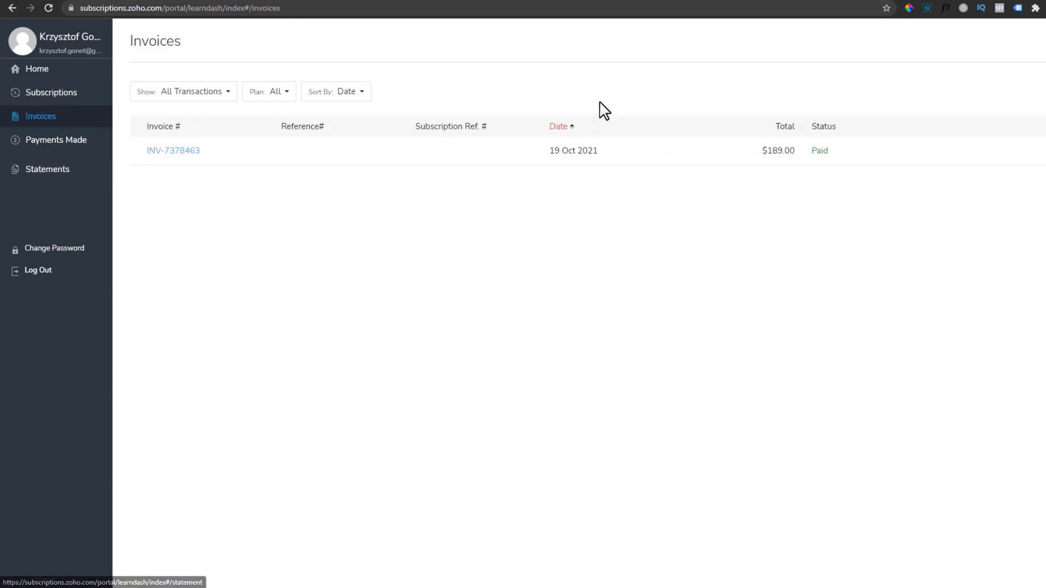
pyautogui.click(181, 153)
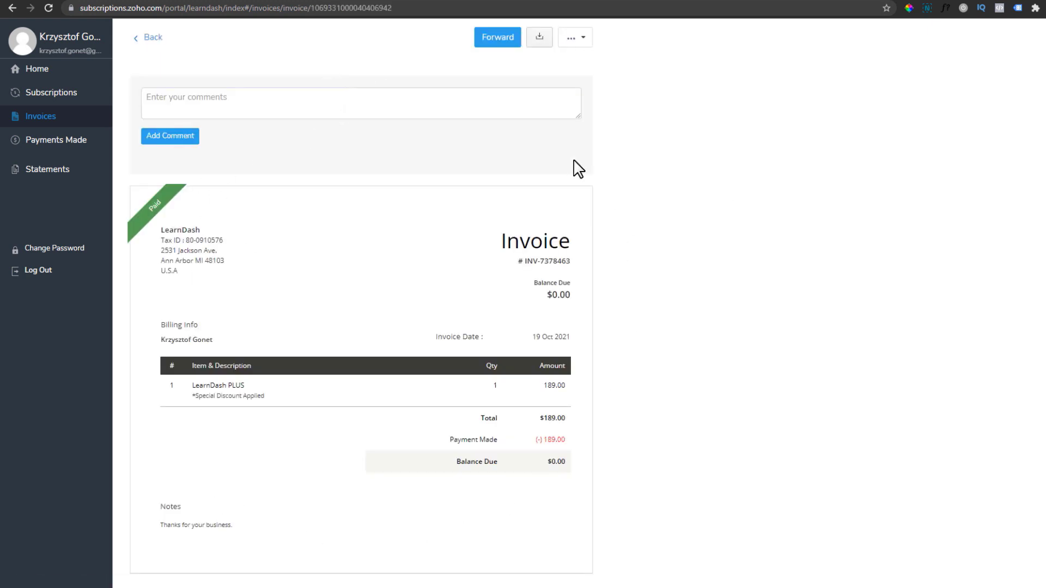
pyautogui.click(541, 38)
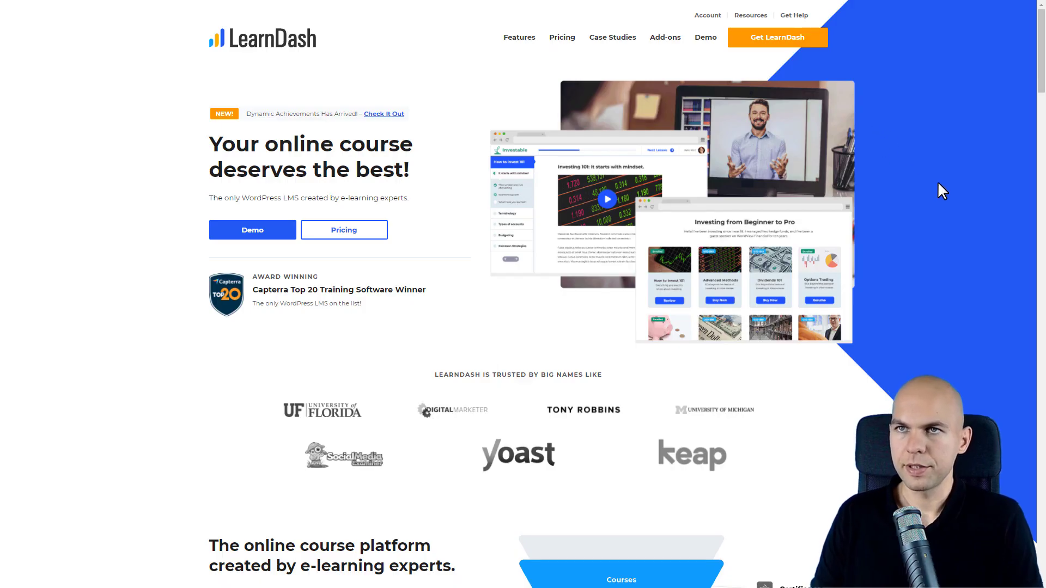
# Step: Open the account area on the LearnDash site and download the LearnDash v3.5.1.1 plugin
pyautogui.click(704, 17)
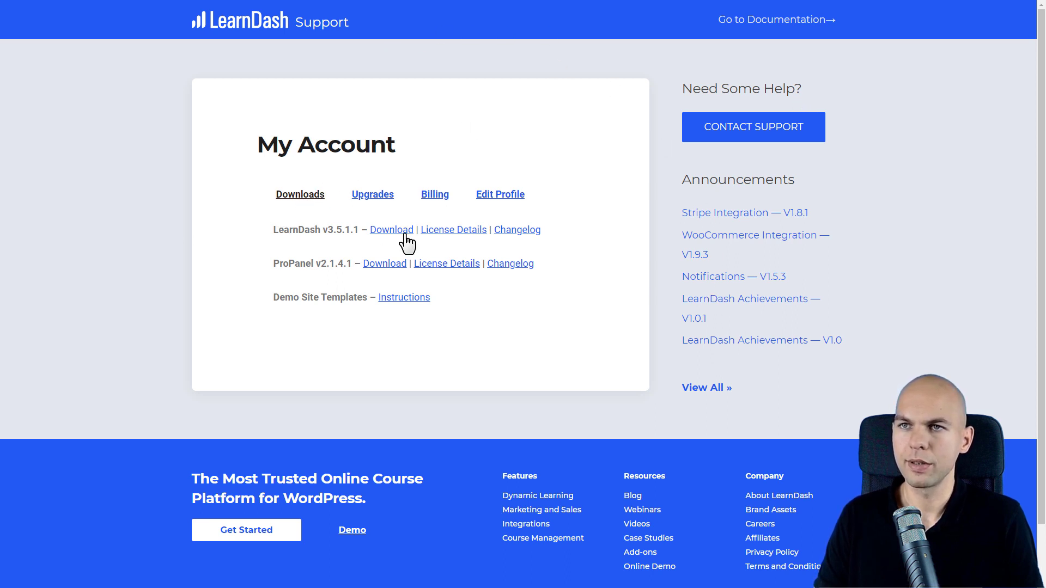
pyautogui.click(388, 230)
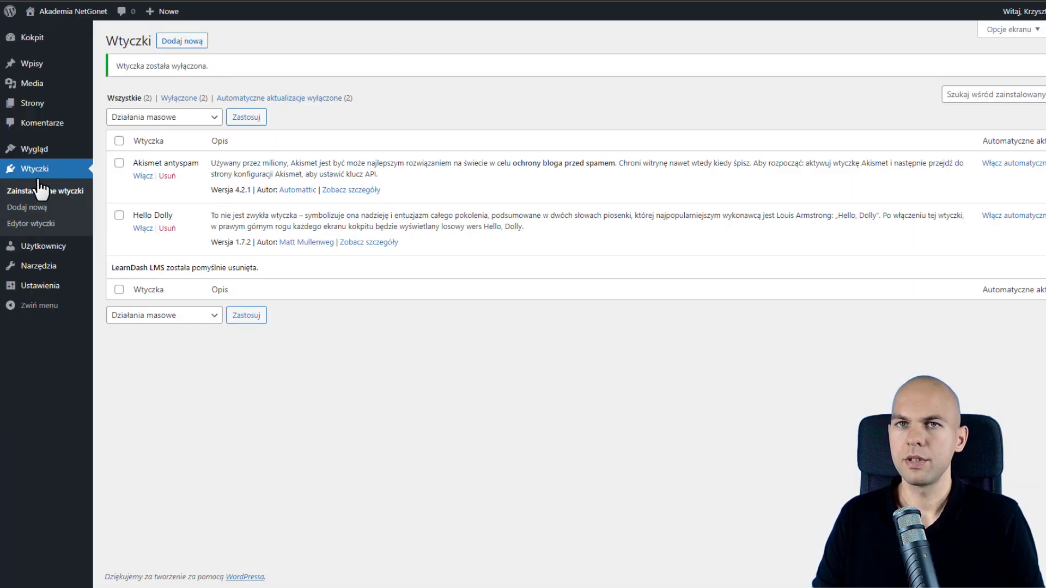
# Step: In the WordPress admin, upload learndash-v3.5.1.1.zip as a new plugin, install it and activate it
pyautogui.click(30, 208)
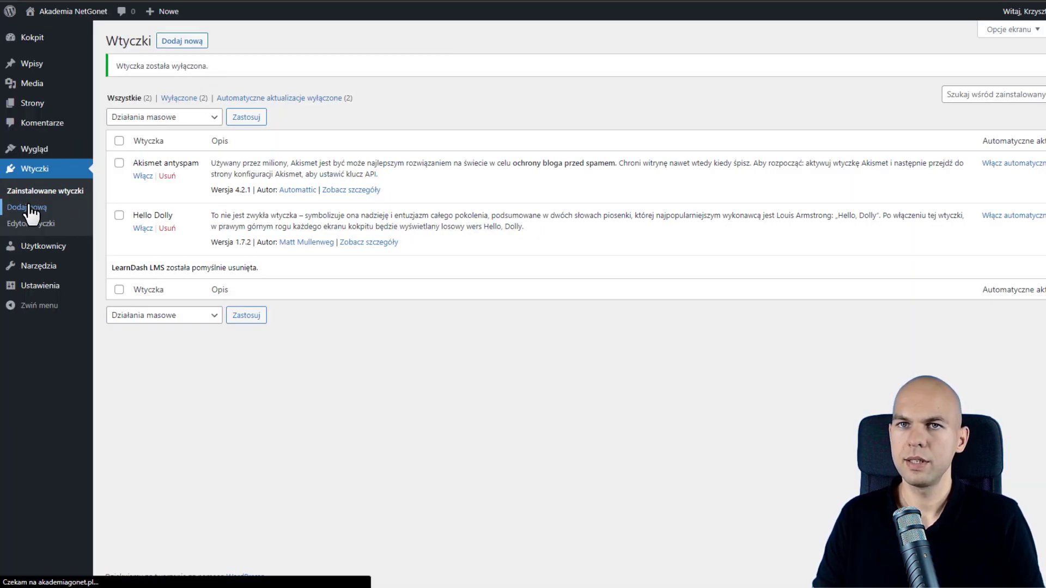
pyautogui.click(256, 55)
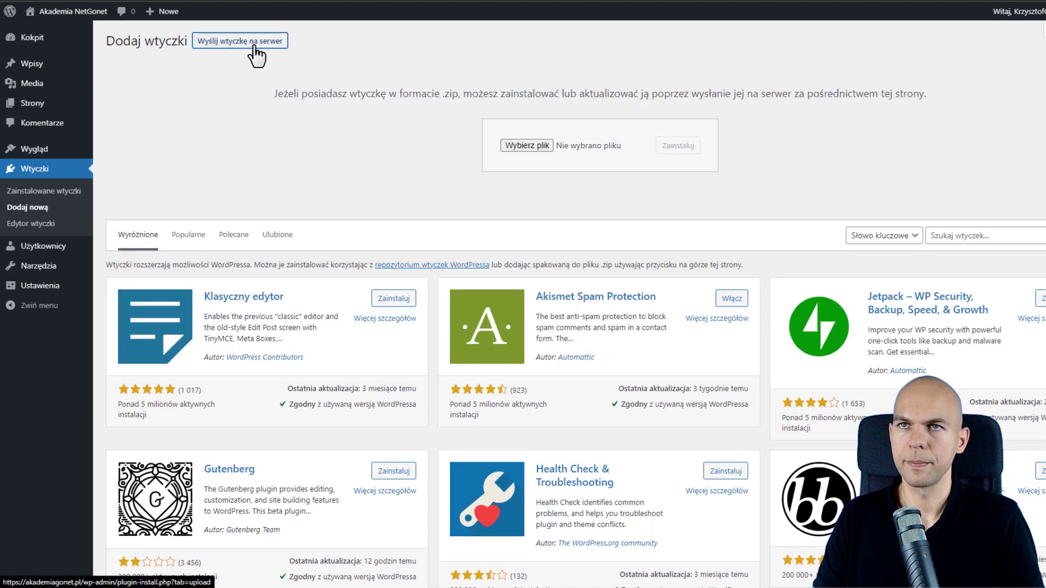
pyautogui.click(526, 146)
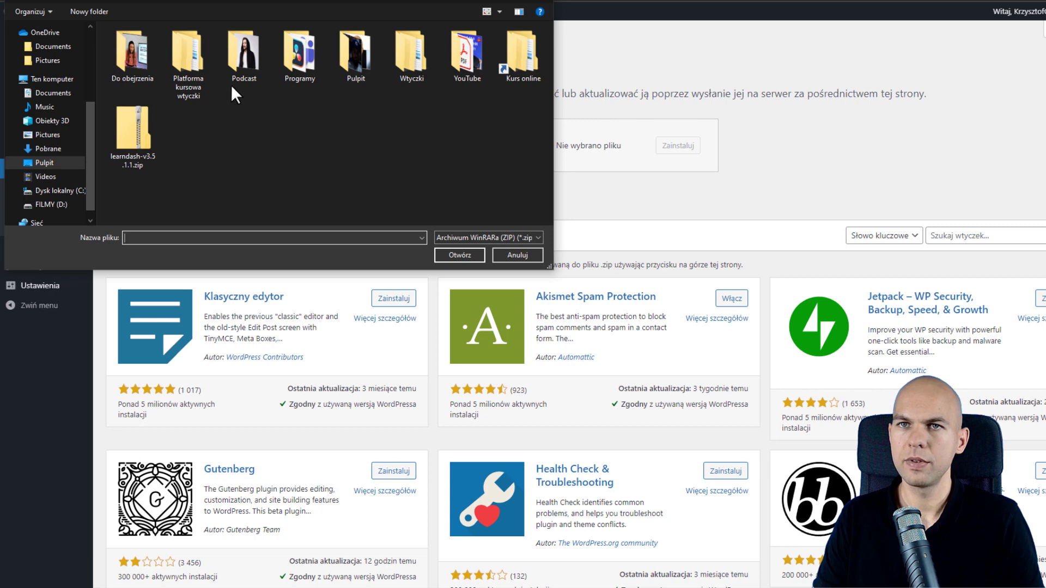
pyautogui.click(137, 162)
pyautogui.click(459, 256)
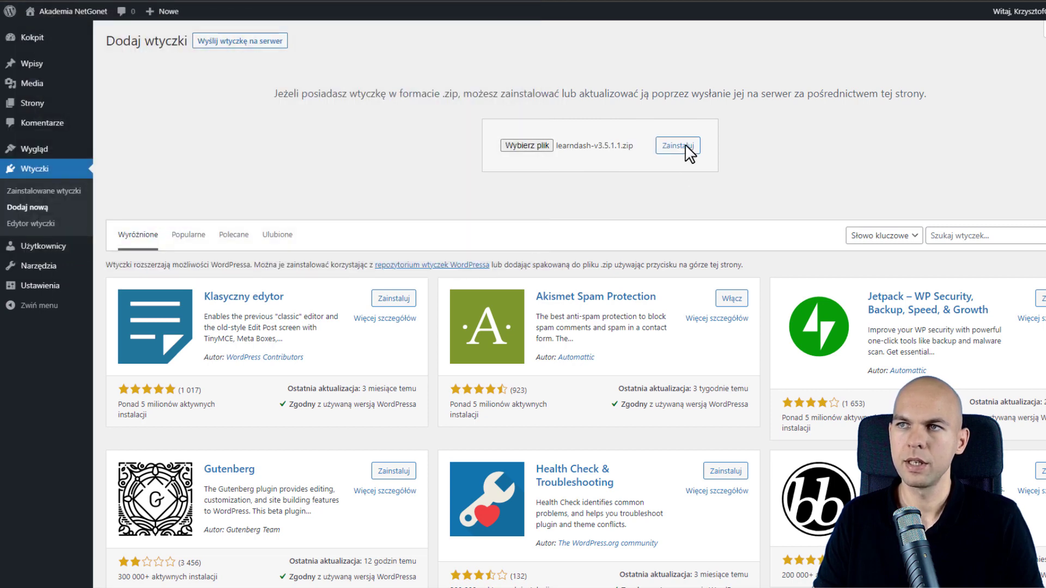
pyautogui.click(677, 154)
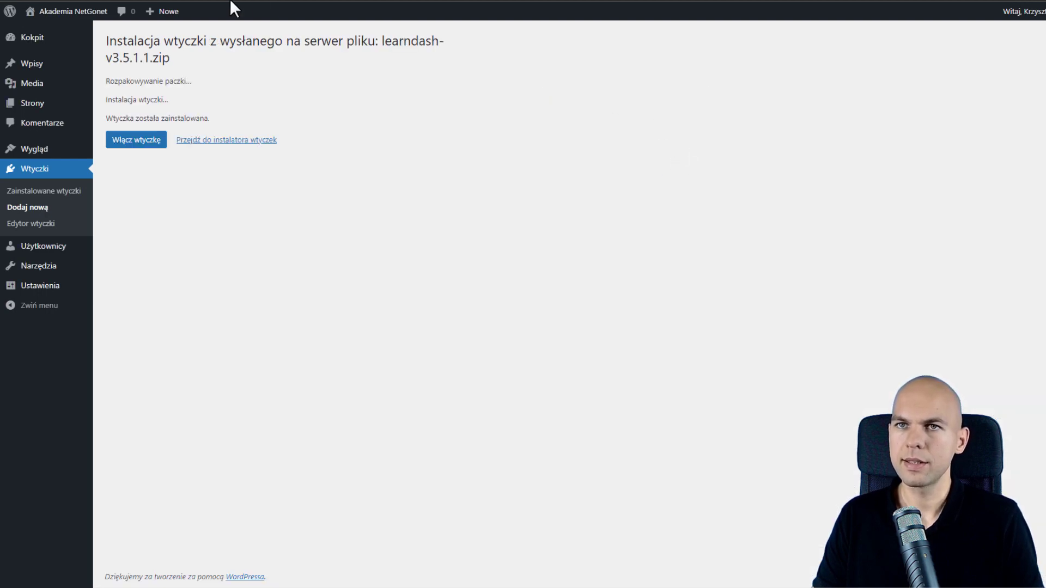
pyautogui.click(135, 142)
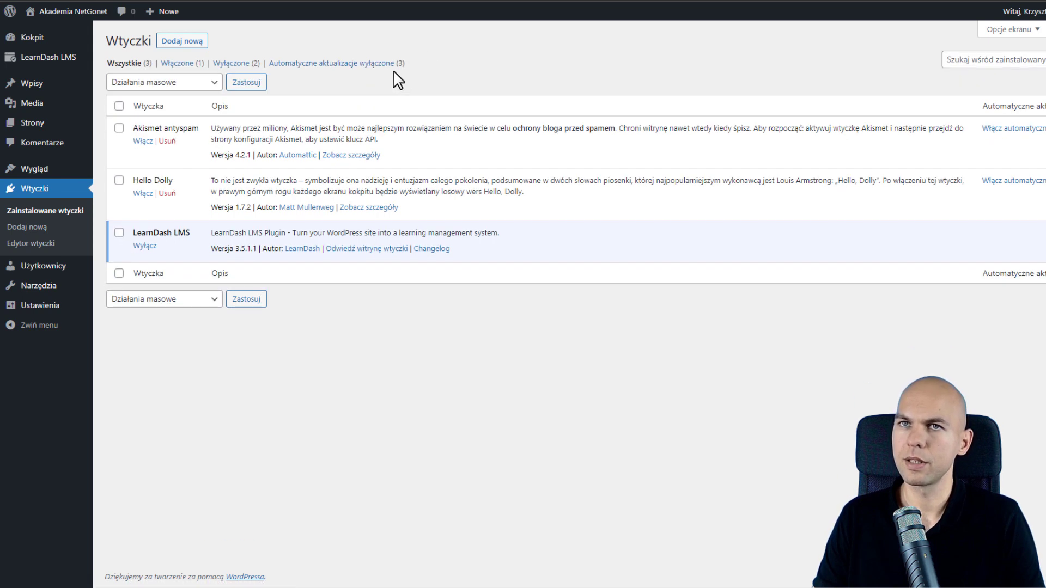
# Step: Open the LearnDash LMS overview in WordPress and go to the plugin's settings
pyautogui.moveTo(48, 57)
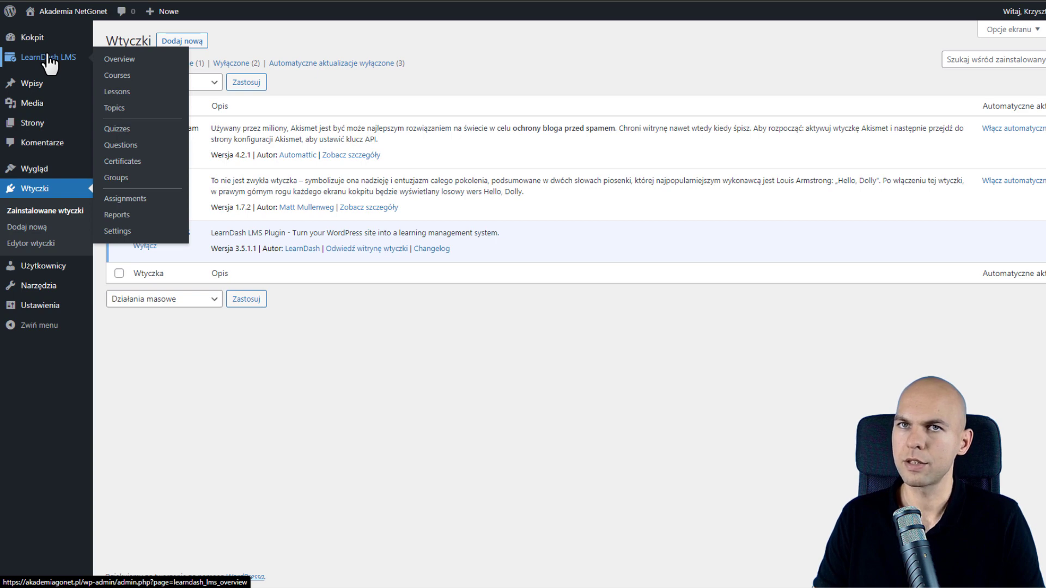
pyautogui.click(49, 57)
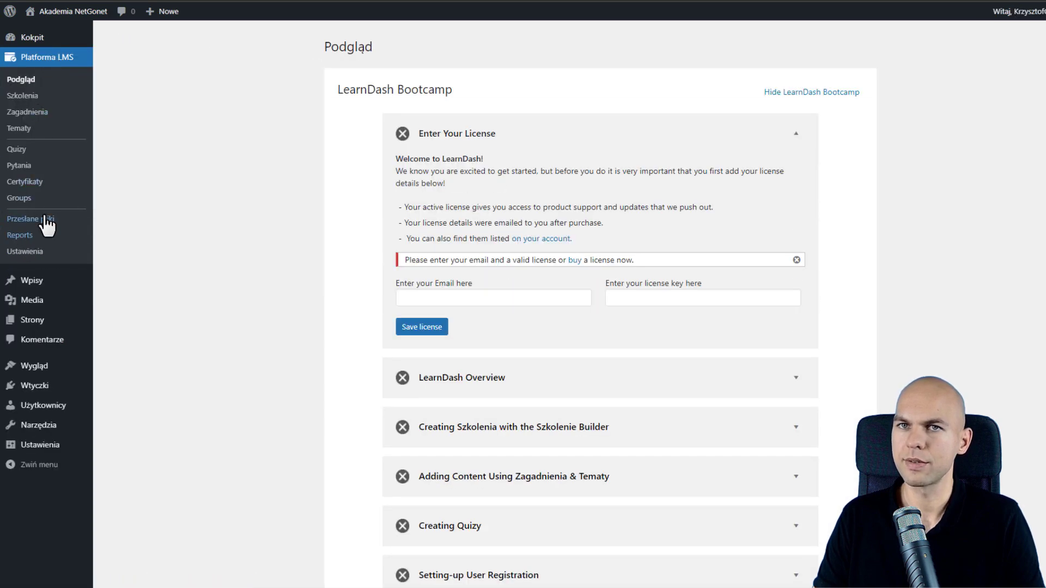
pyautogui.click(30, 251)
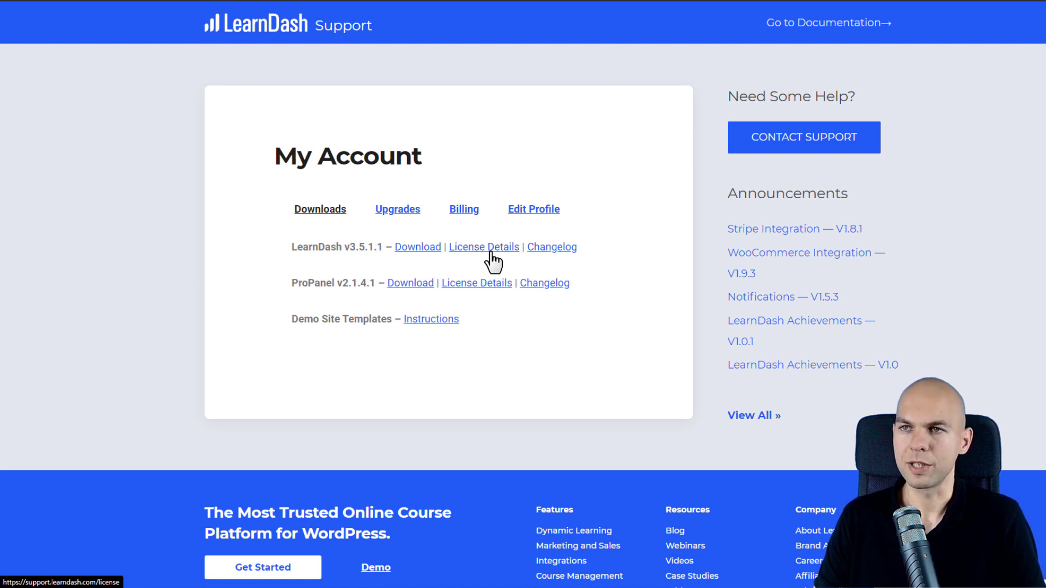
# Step: Return from the license details to the LearnDash overview, collapse the Enter Your License section and look over the Bootcamp topics
pyautogui.hotkey('ctrl', 'w')
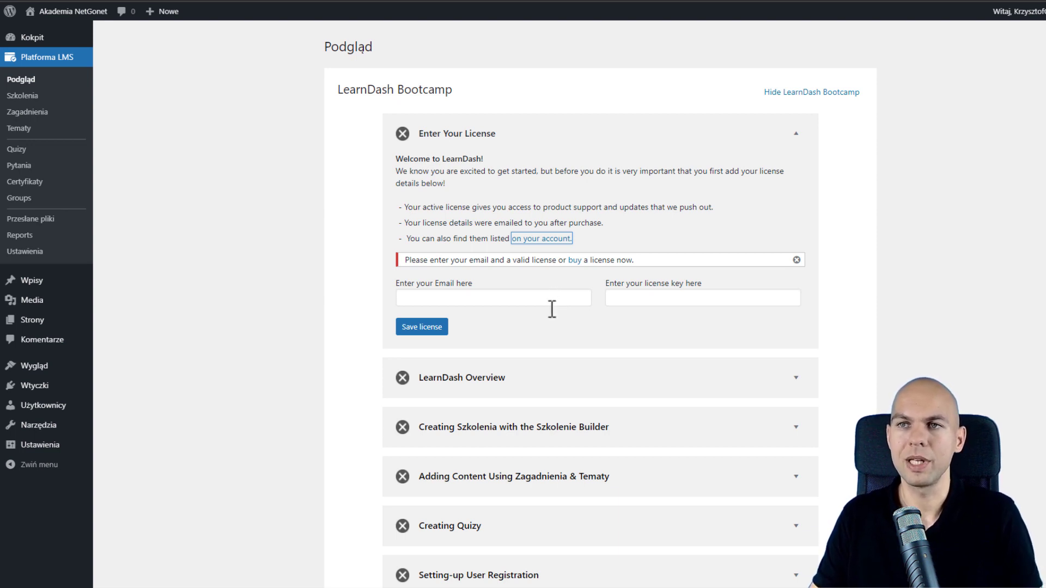
pyautogui.click(791, 131)
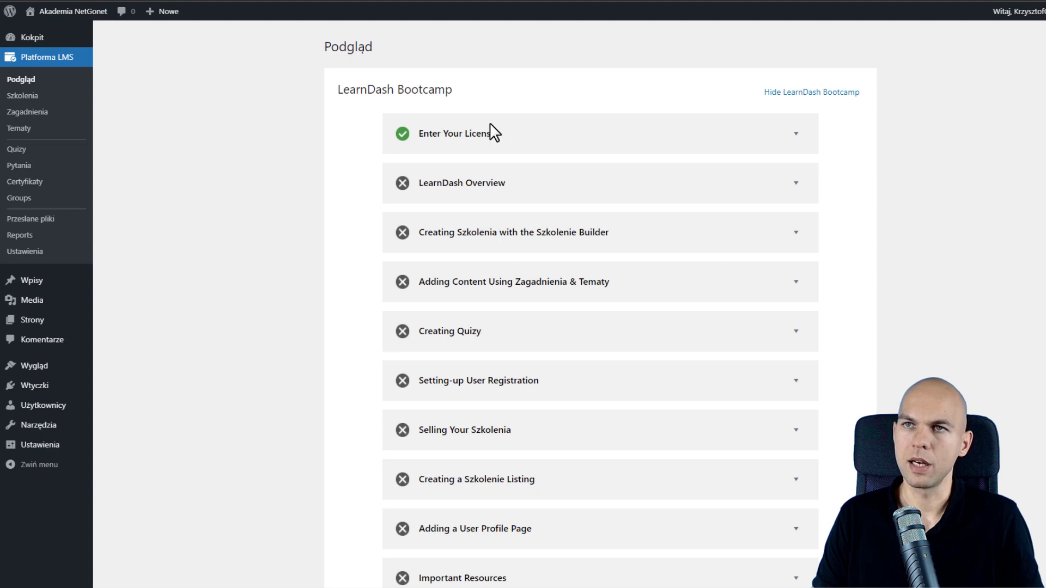
pyautogui.scroll(-2, 472, 163)
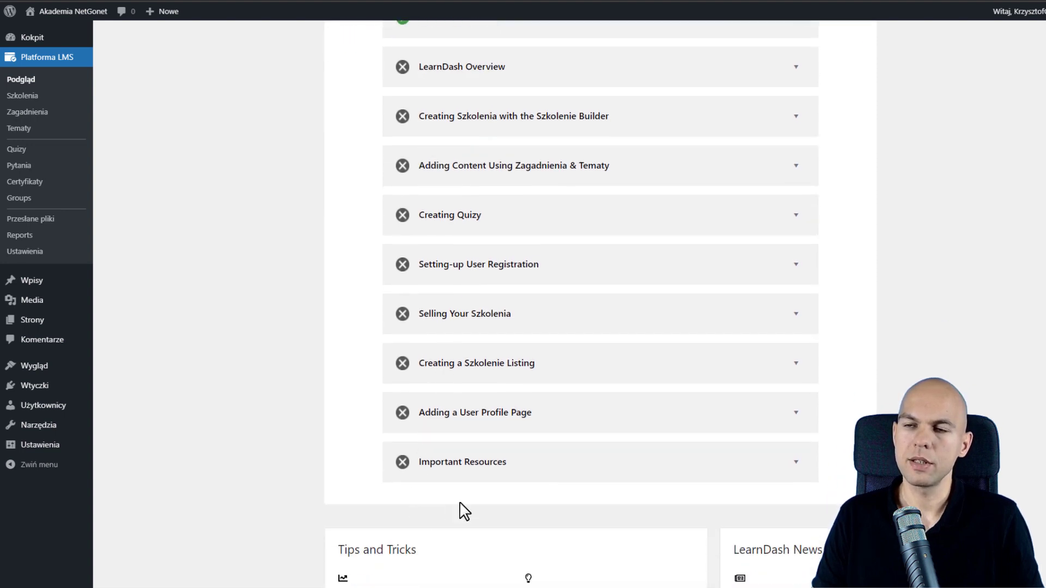
pyautogui.scroll(1, 474, 507)
pyautogui.scroll(2, 502, 345)
pyautogui.scroll(-1, 505, 334)
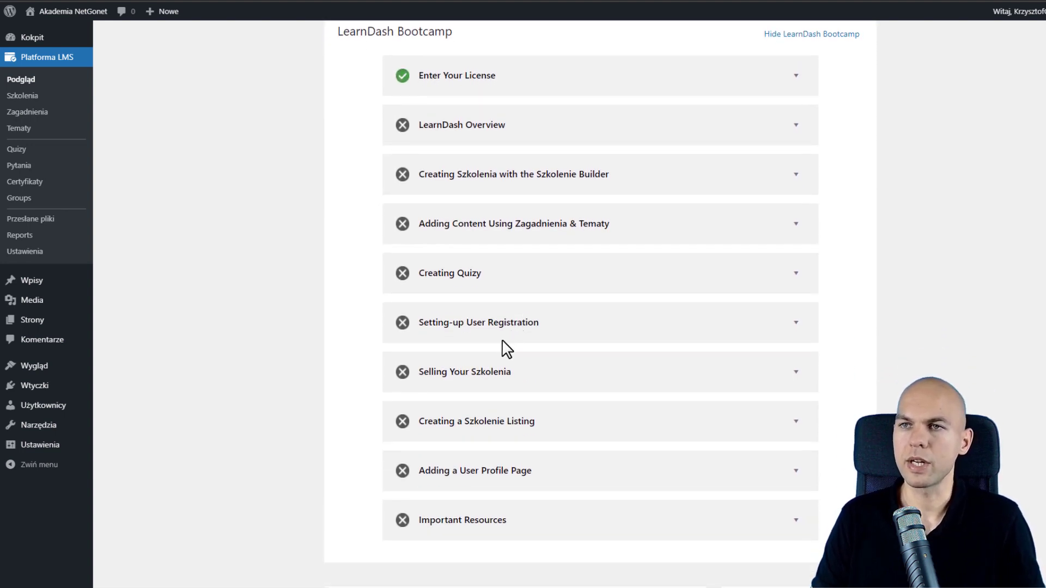
pyautogui.scroll(1, 505, 348)
# Step: Expand the Creating Quizy section of the LearnDash Bootcamp, look at its tutorial videos and collapse it again
pyautogui.click(795, 333)
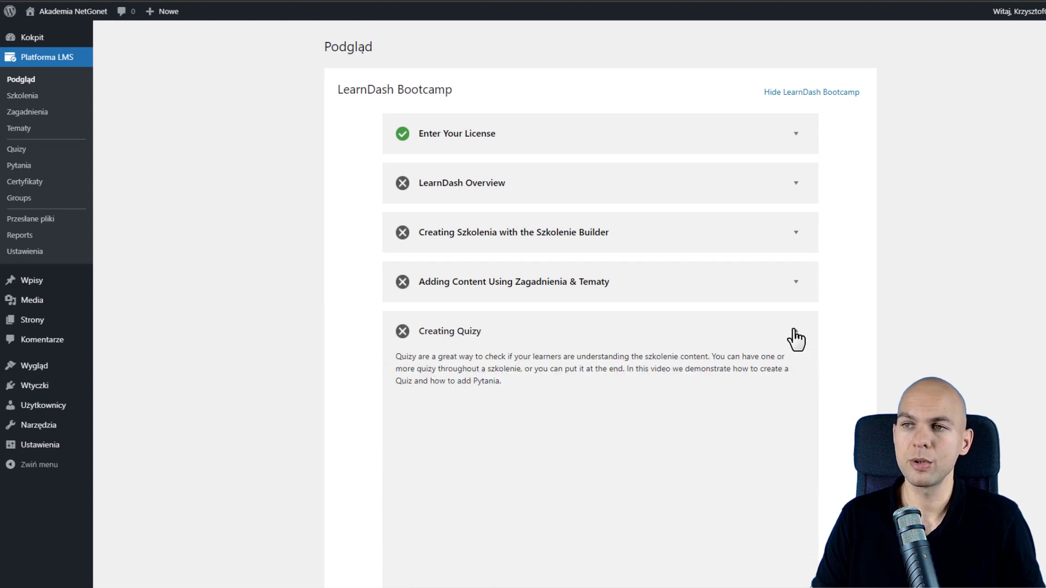
pyautogui.scroll(-2, 752, 343)
pyautogui.scroll(-2, 612, 356)
pyautogui.scroll(1, 612, 355)
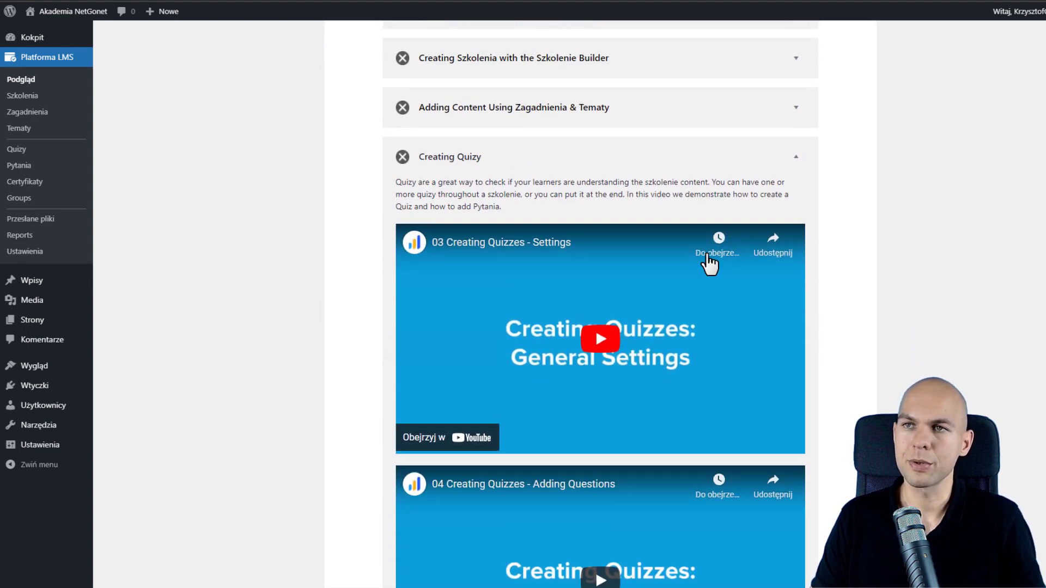
pyautogui.click(797, 157)
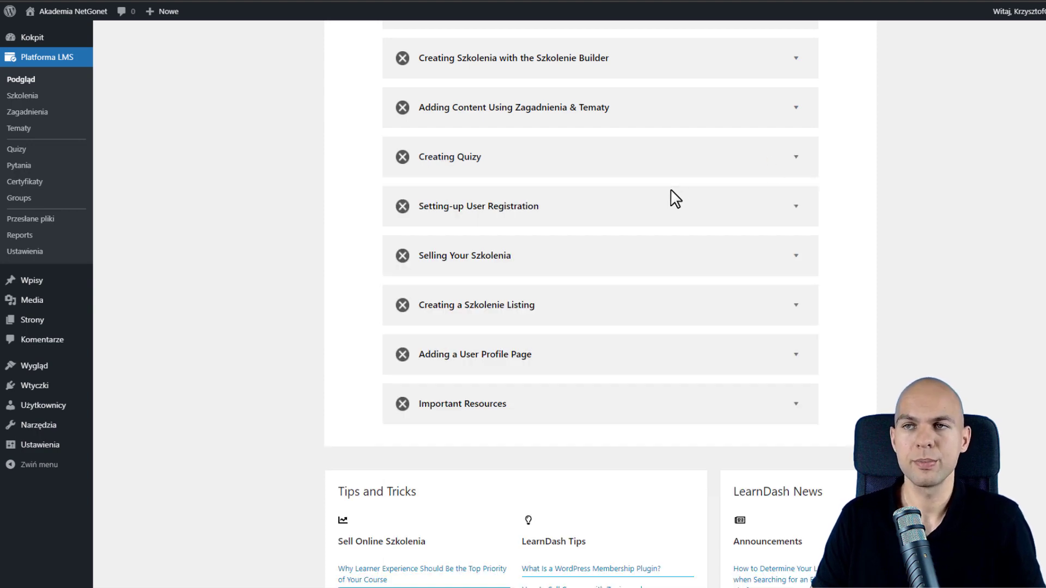
# Step: Expand the Setting-up User Registration section, view its video and additional resources, and collapse it again
pyautogui.click(795, 207)
pyautogui.scroll(-2, 471, 343)
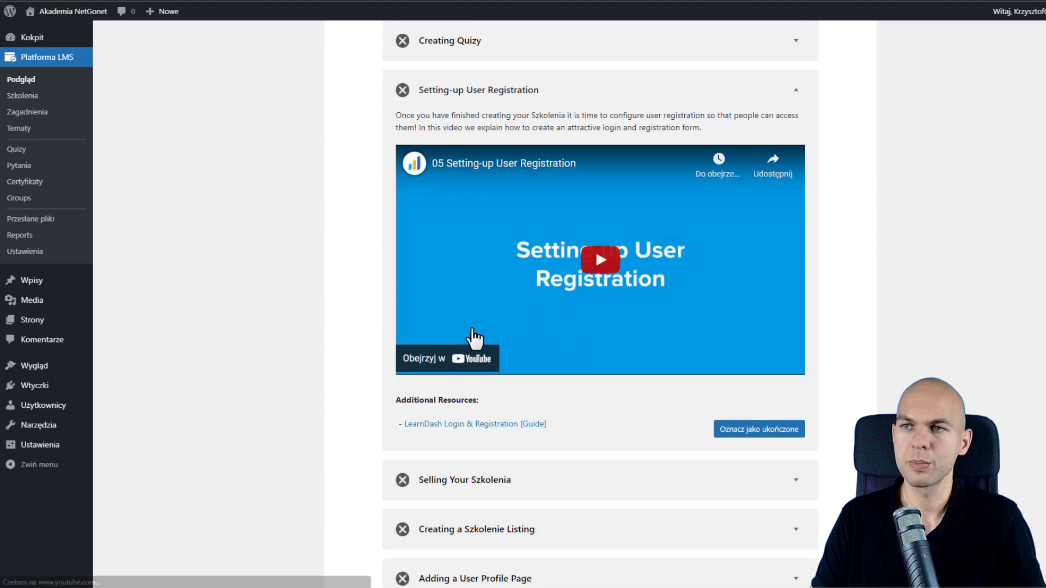
pyautogui.scroll(2, 868, 287)
pyautogui.click(794, 210)
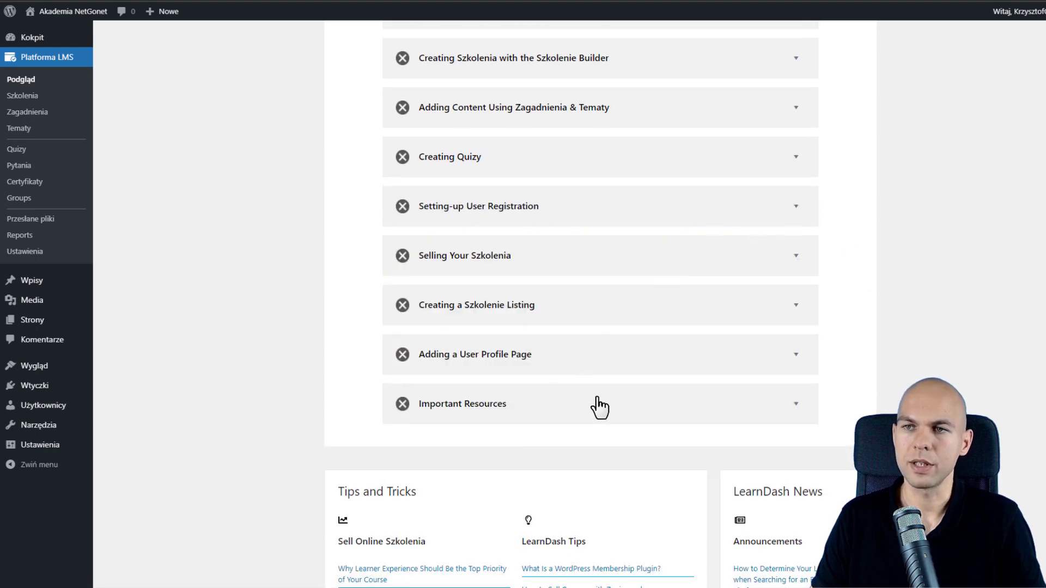
pyautogui.scroll(3, 550, 444)
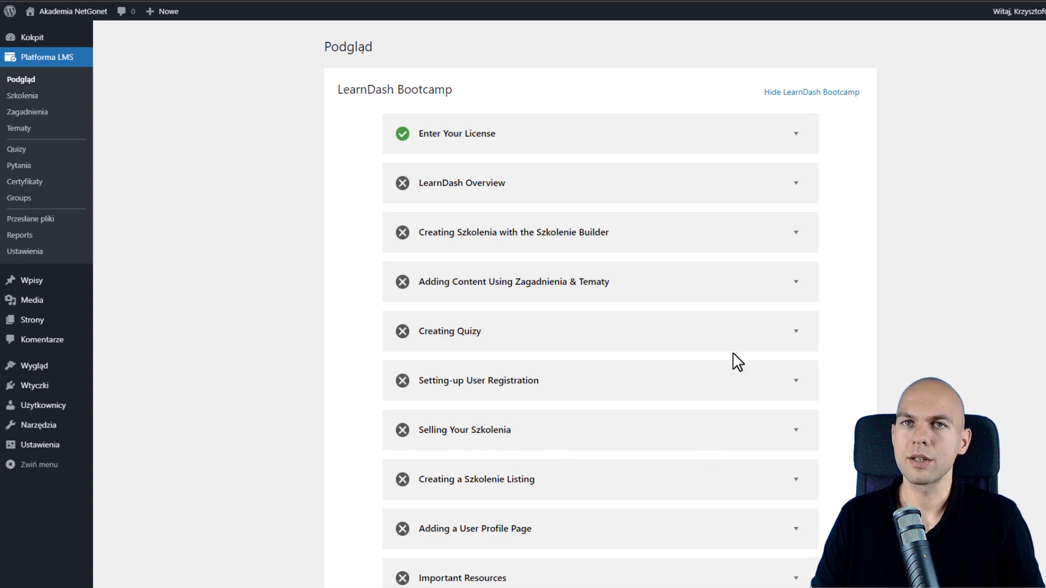
# Step: Create the first course (Szkolenie) in the LMS platform and title it Kurs1
pyautogui.click(24, 98)
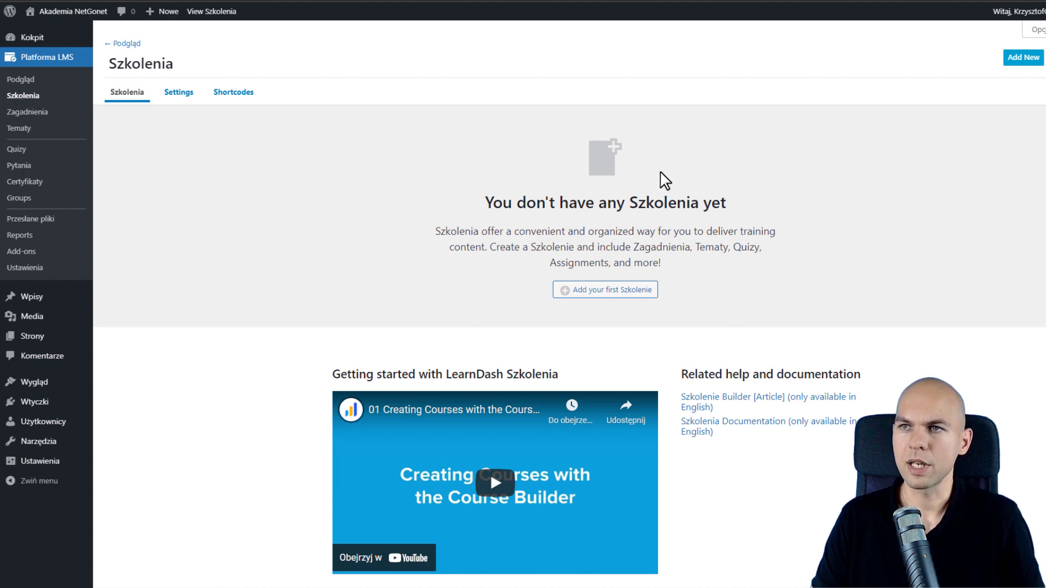
pyautogui.click(643, 290)
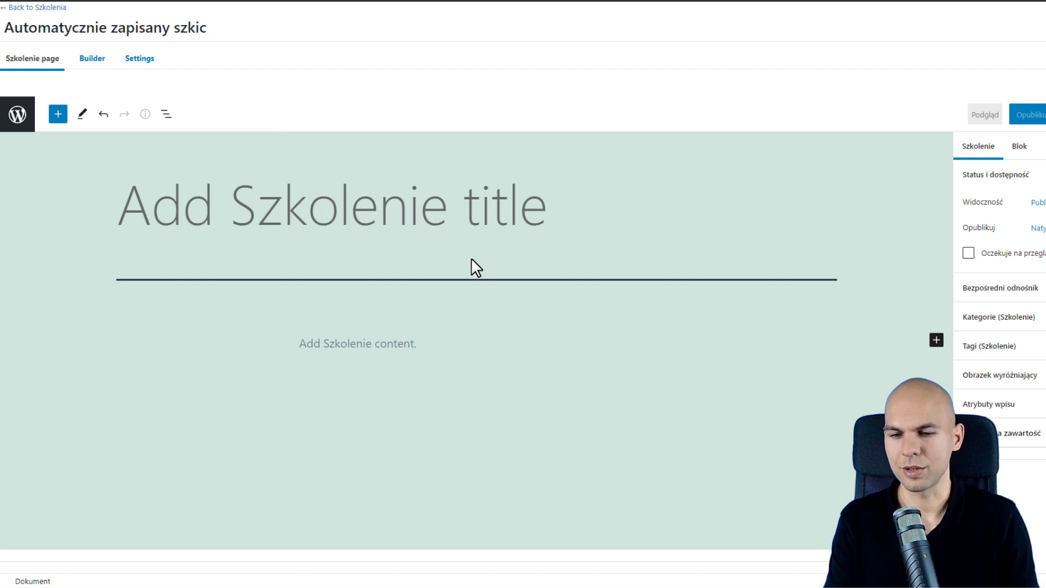
pyautogui.write('Kurs1')
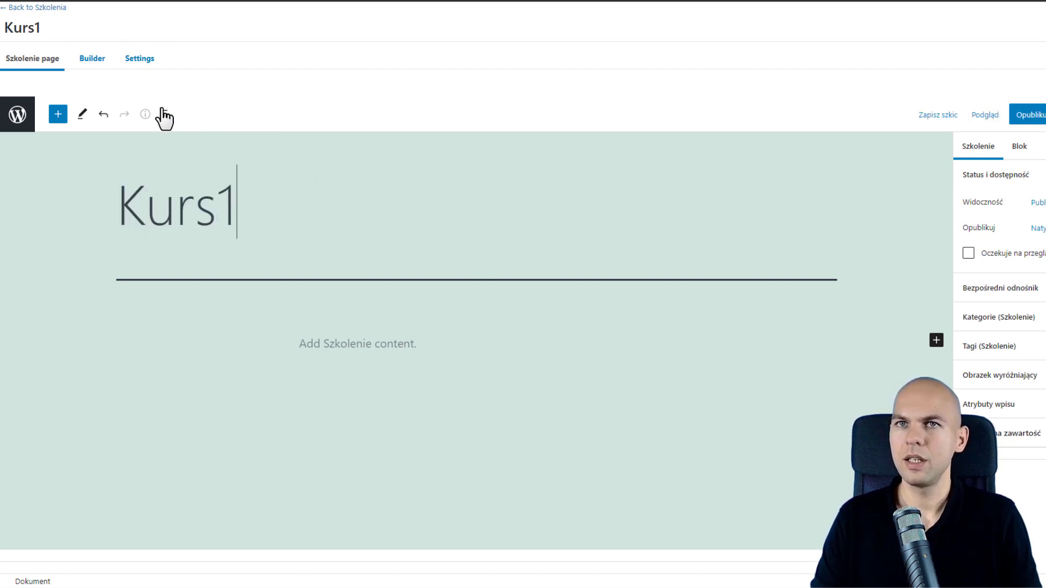
# Step: Open the course builder for Kurs1 and add a new Zagadnienie named Moduł 1
pyautogui.click(84, 61)
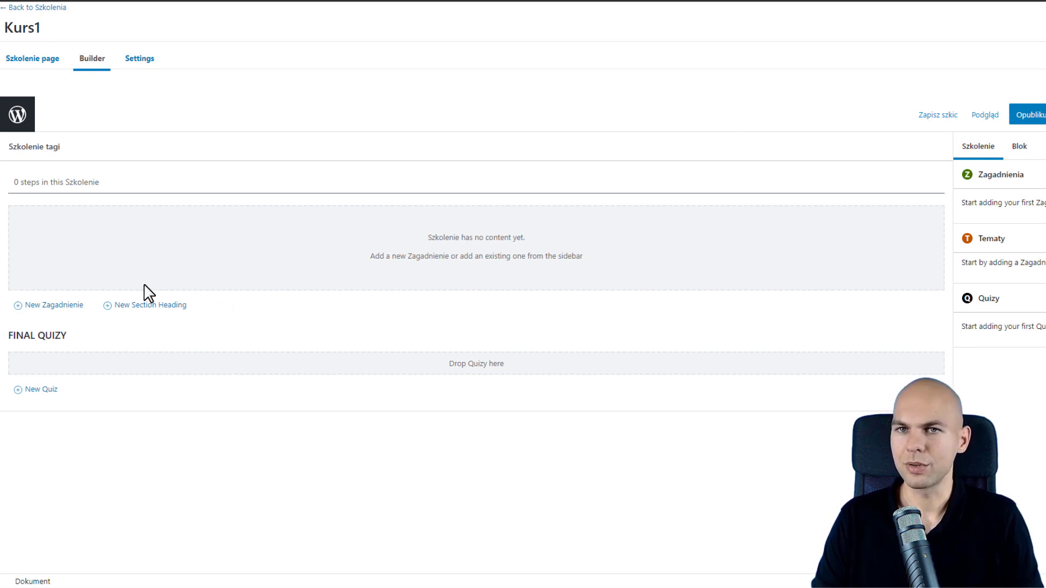
pyautogui.click(21, 311)
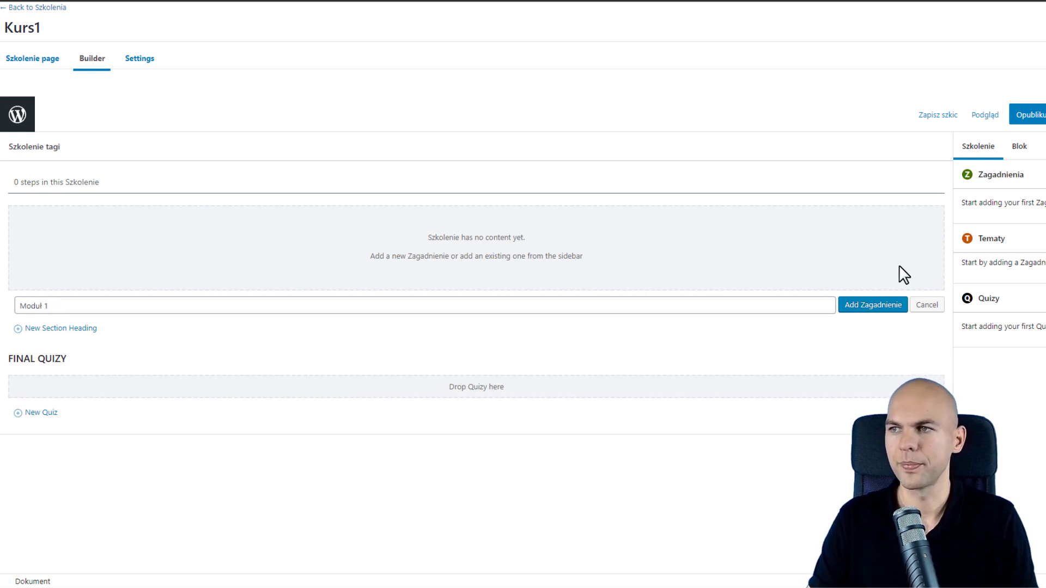
pyautogui.click(859, 308)
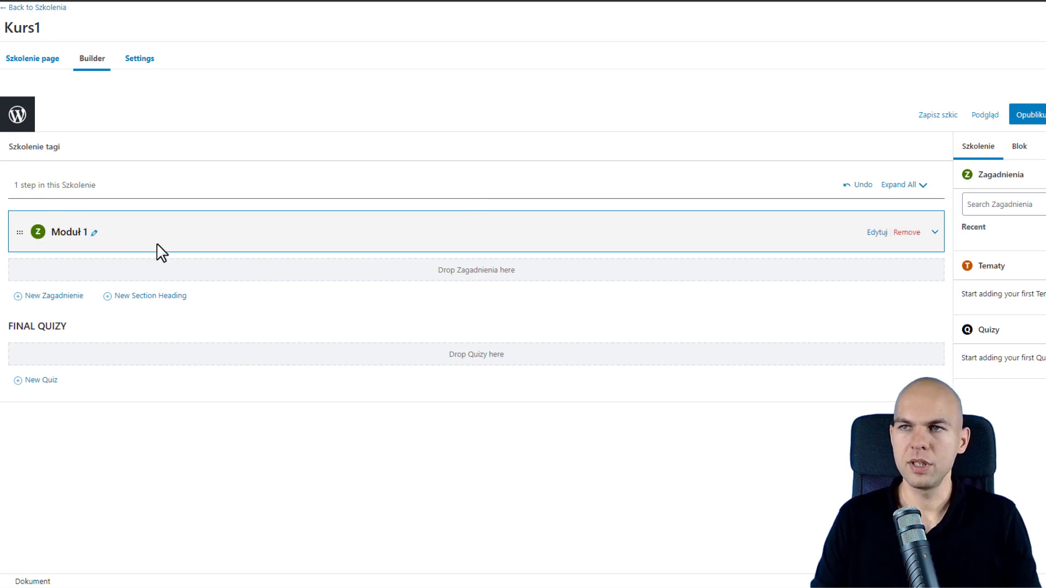
# Step: Expand Moduł 1 and add a topic (Temat) named "1. Lekcja" to it
pyautogui.click(937, 235)
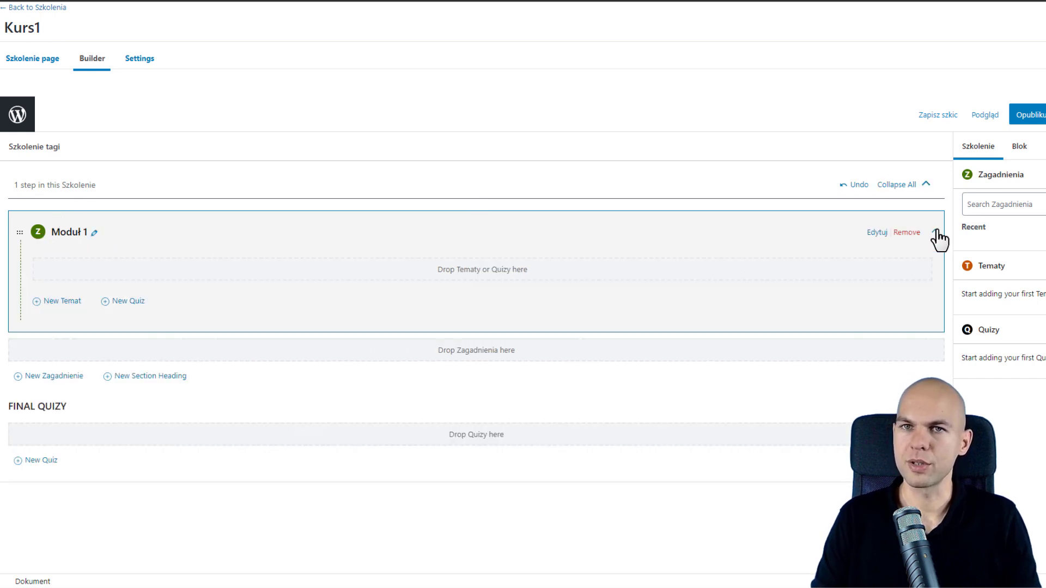
pyautogui.click(50, 302)
pyautogui.write('1. Lekcja 1')
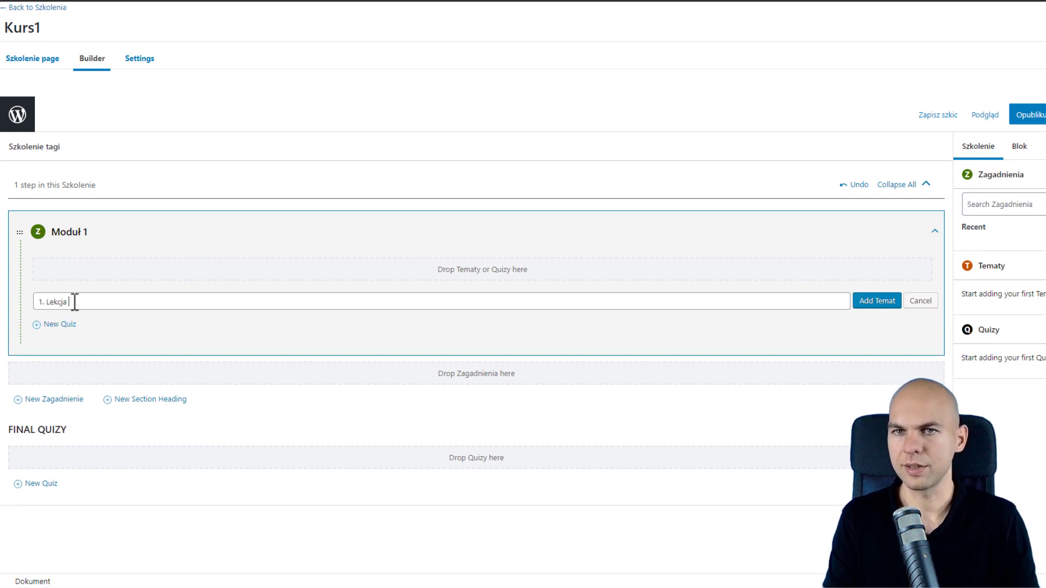
pyautogui.press('BackSpace')
pyautogui.press('BackSpace')
pyautogui.click(870, 305)
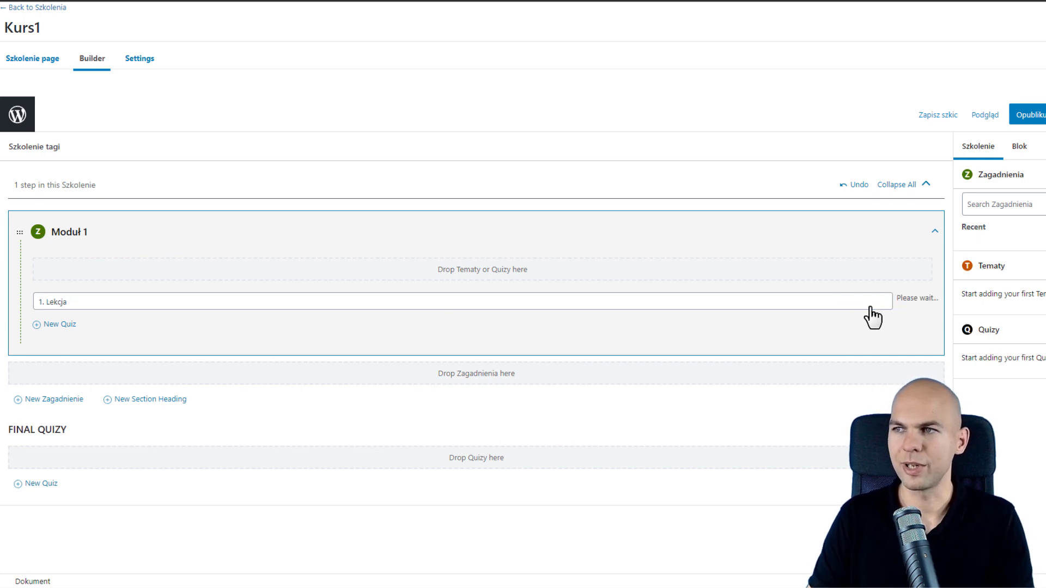
# Step: Add the topics "2. Lekcja" and "3. Lekcja" to Moduł 1, and collapse the module
pyautogui.click(61, 324)
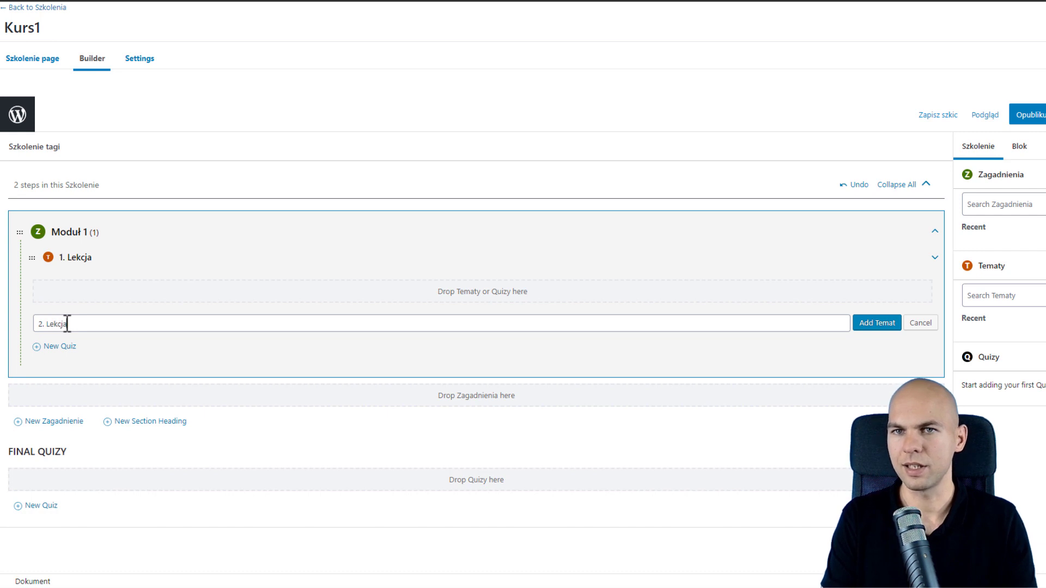
pyautogui.write('2. Lekcja')
pyautogui.click(874, 324)
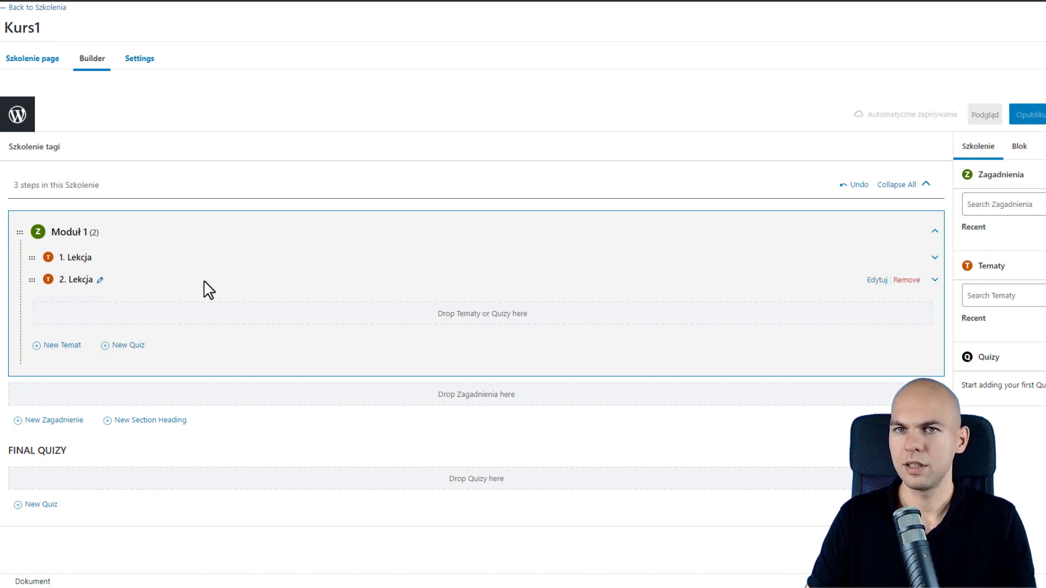
pyautogui.click(56, 346)
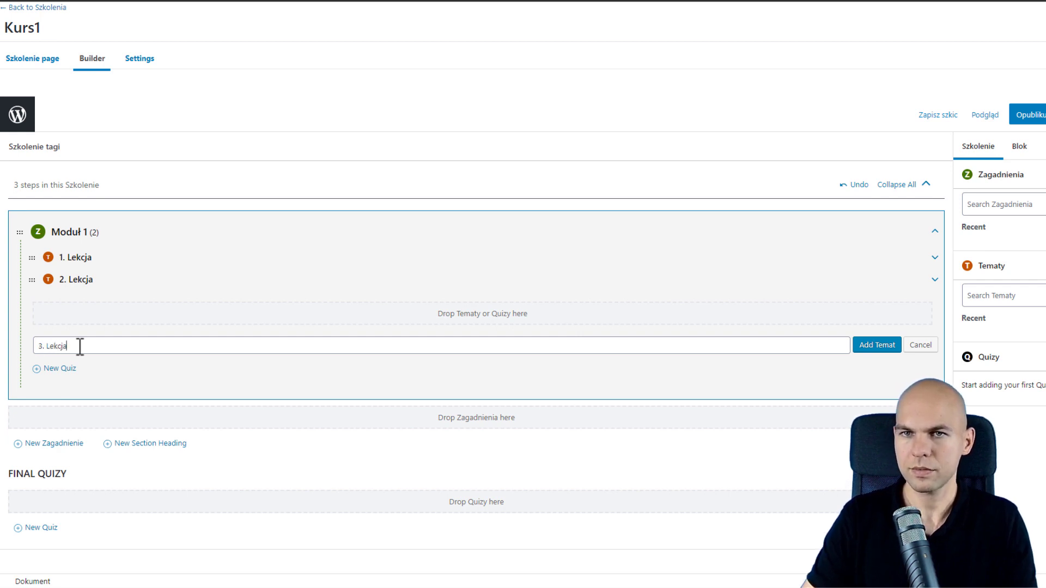
pyautogui.click(882, 346)
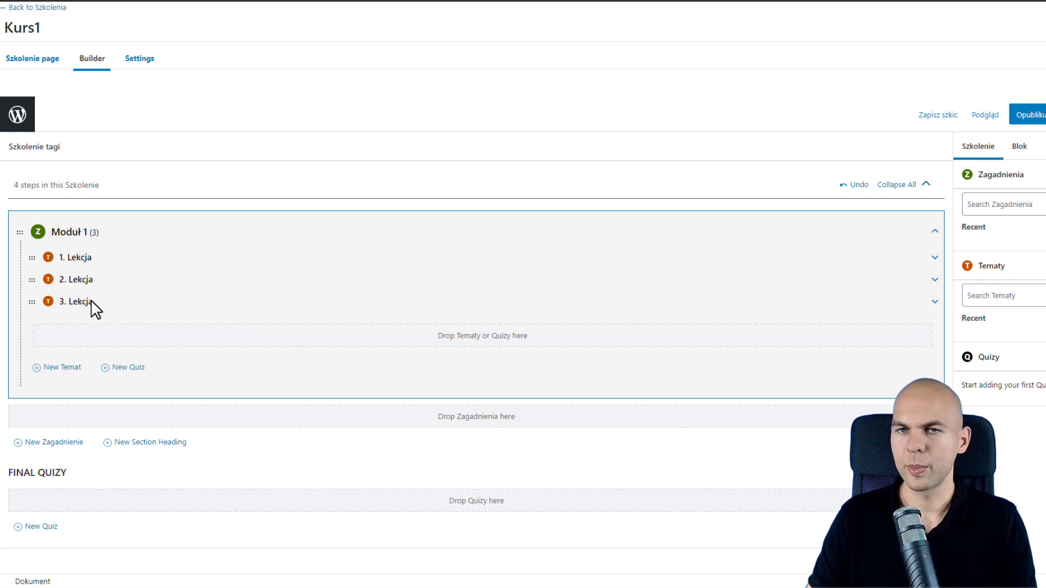
pyautogui.click(934, 235)
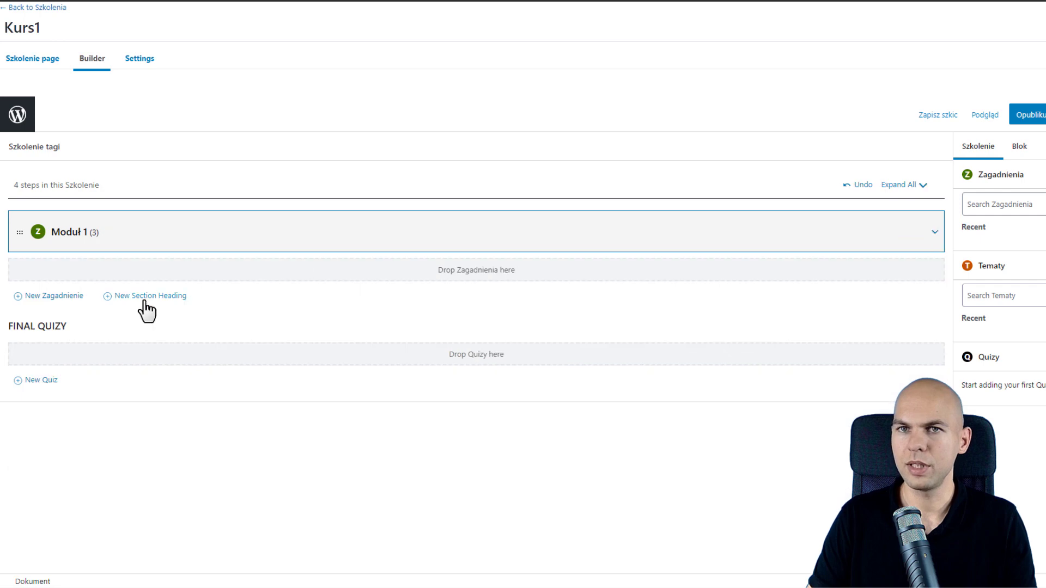
# Step: Add a second Zagadnienie named Moduł 2 to the course, with the topics "2.1 Lekcja" and 2.2
pyautogui.click(41, 297)
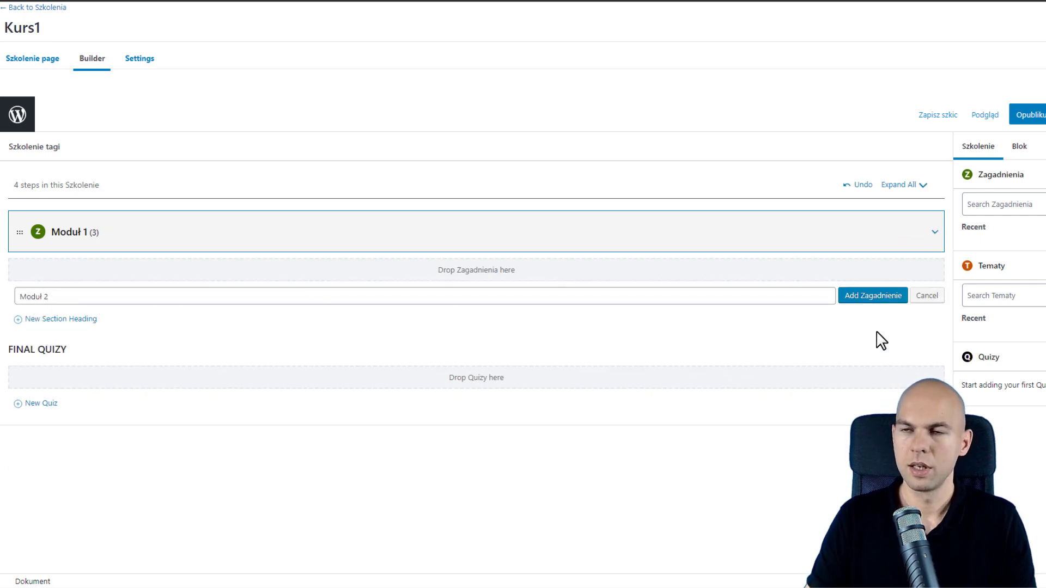
pyautogui.write('Moduł 2')
pyautogui.click(866, 297)
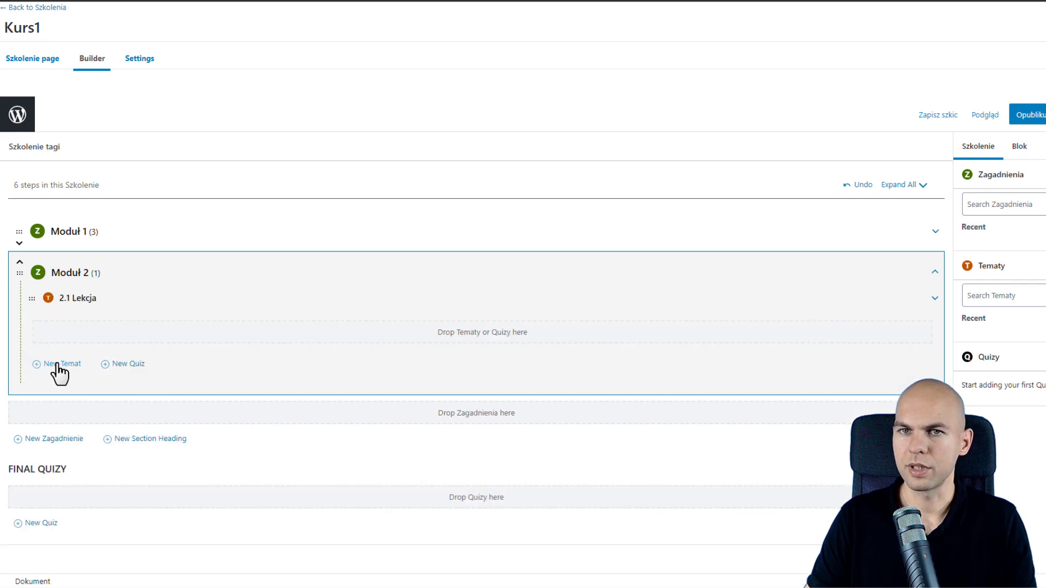
pyautogui.click(58, 365)
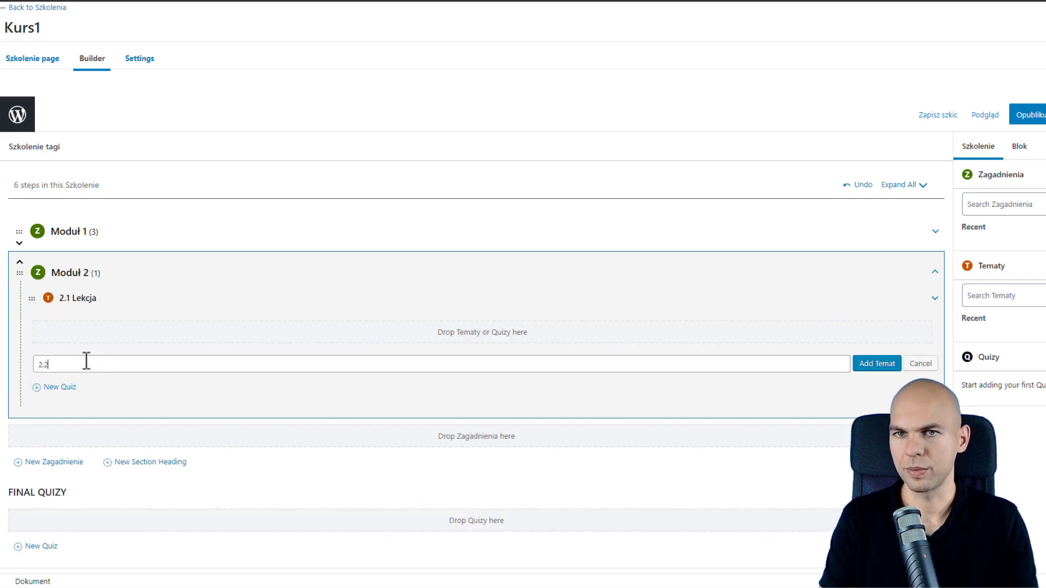
pyautogui.write('2.2')
pyautogui.press('Return')
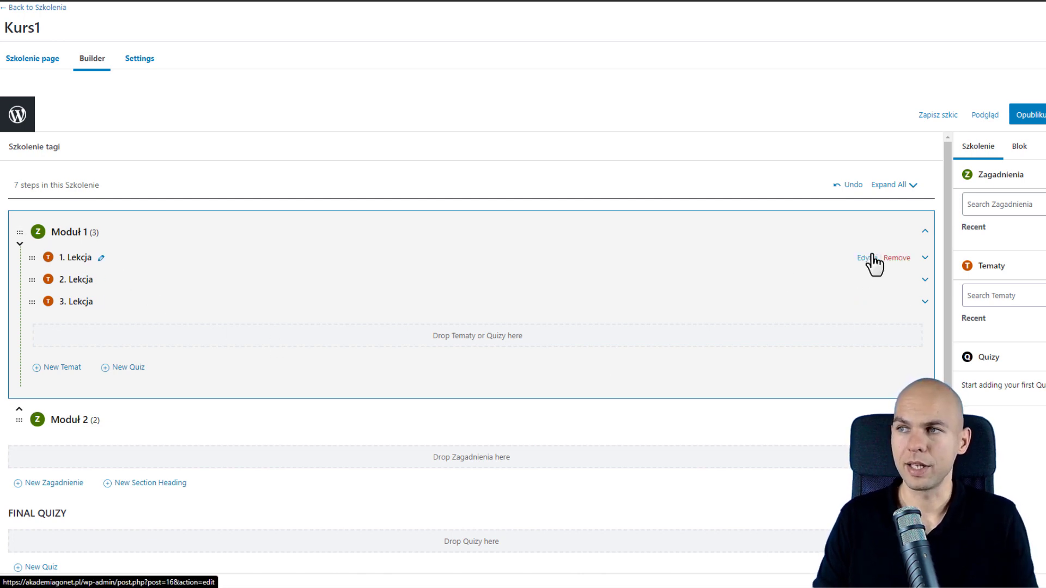
# Step: Publish the course Kurs1 and open its "1. Lekcja" topic for editing
pyautogui.click(1020, 115)
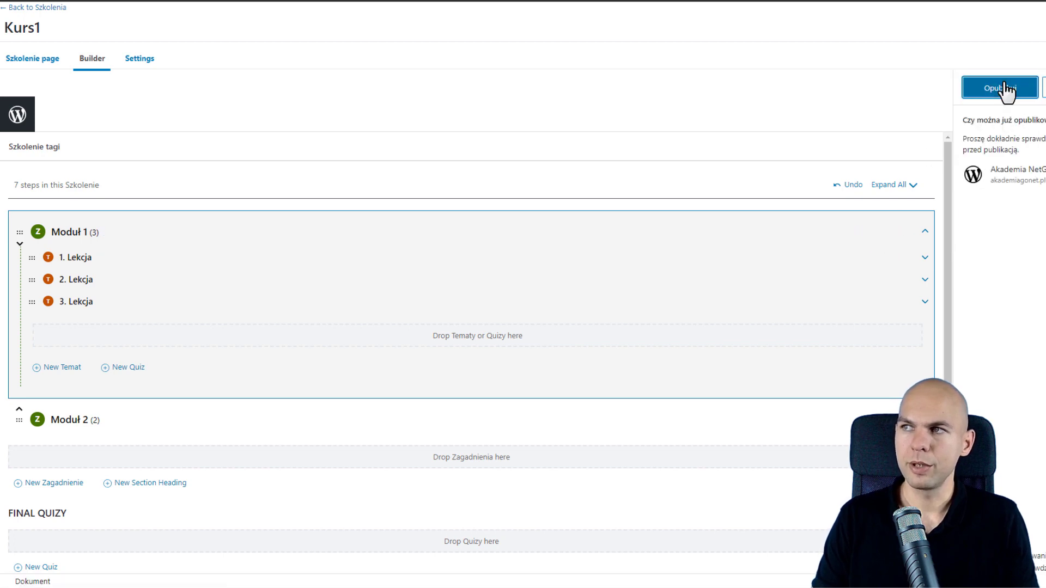
pyautogui.click(1005, 90)
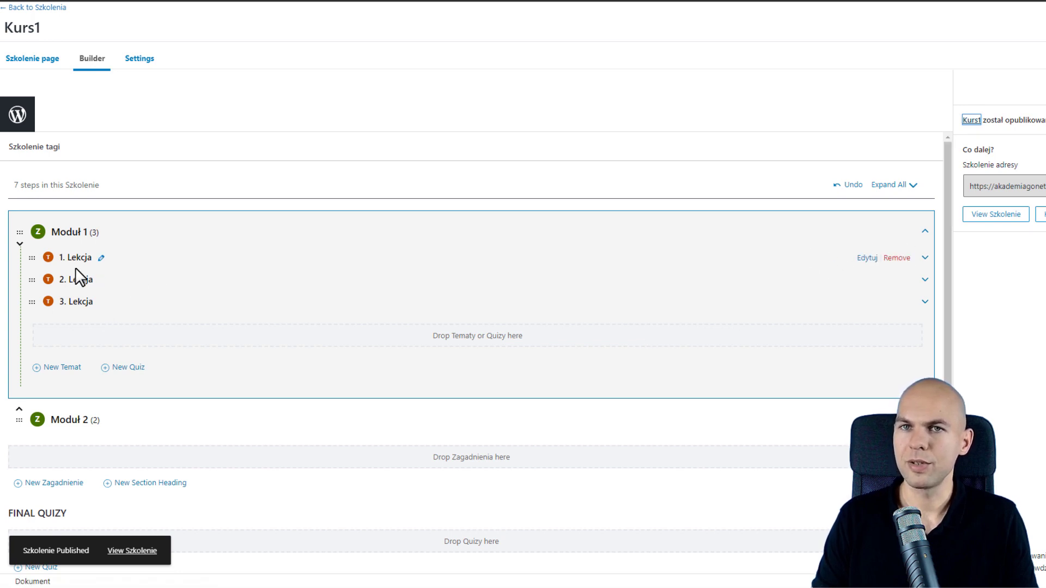
pyautogui.click(861, 256)
# Step: Switch to YouTube and copy the share link of the video "Jak Zrobić Stronę Internetową w WordPress Krok Po Kroku Poradnik"
pyautogui.click(611, 55)
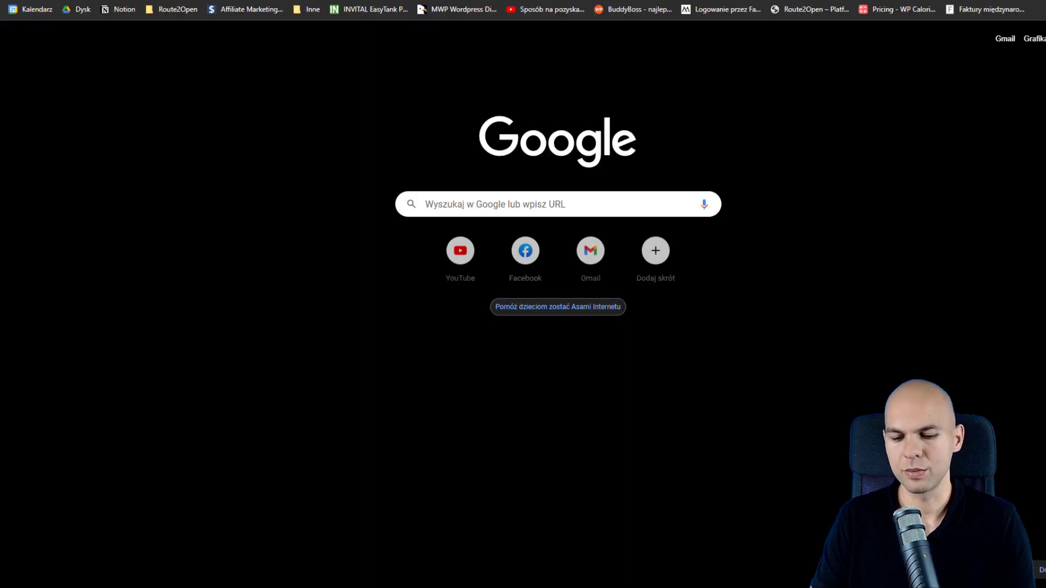
pyautogui.write('y')
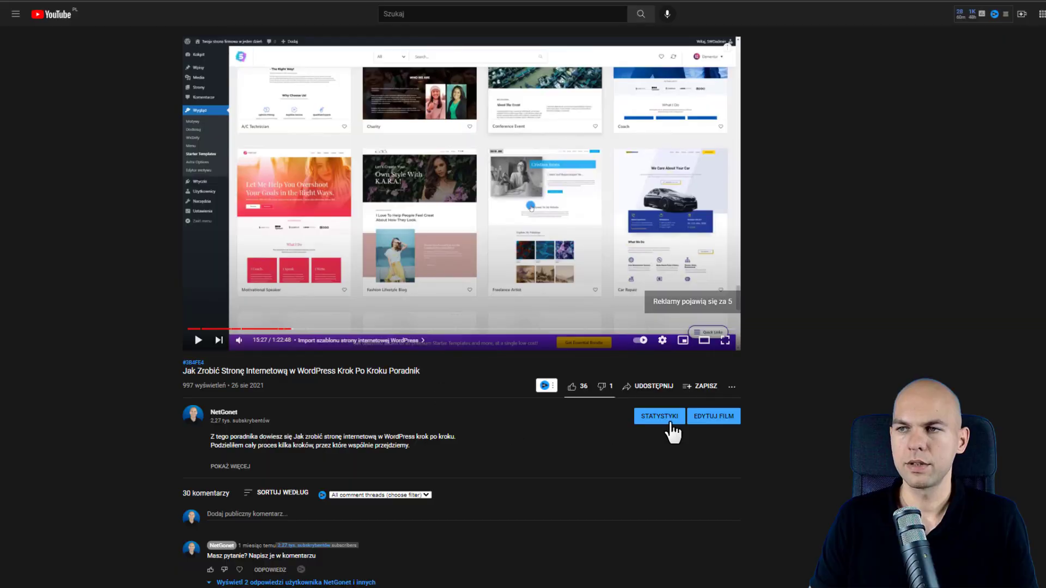
pyautogui.click(660, 384)
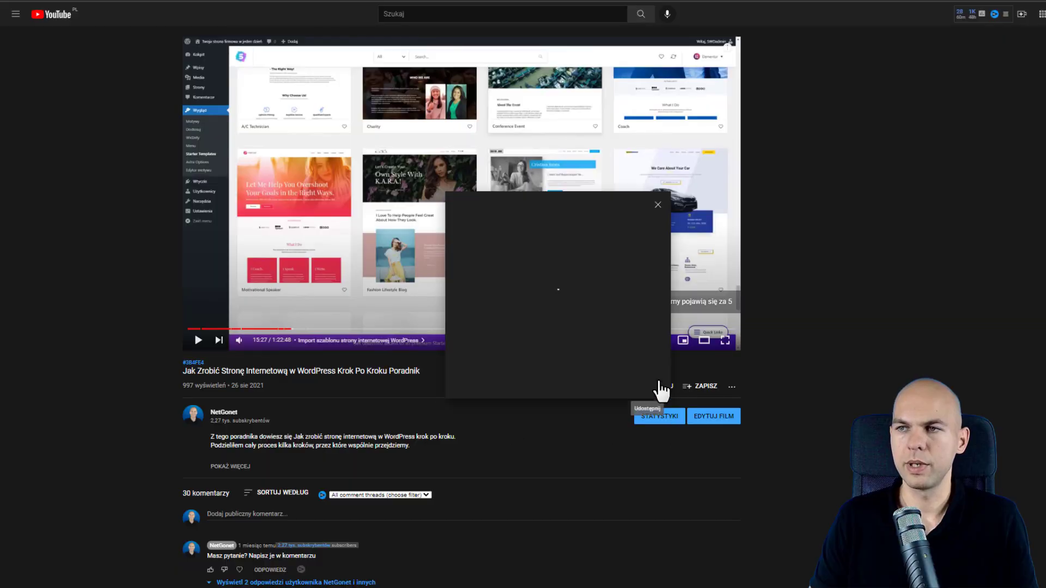
pyautogui.click(637, 352)
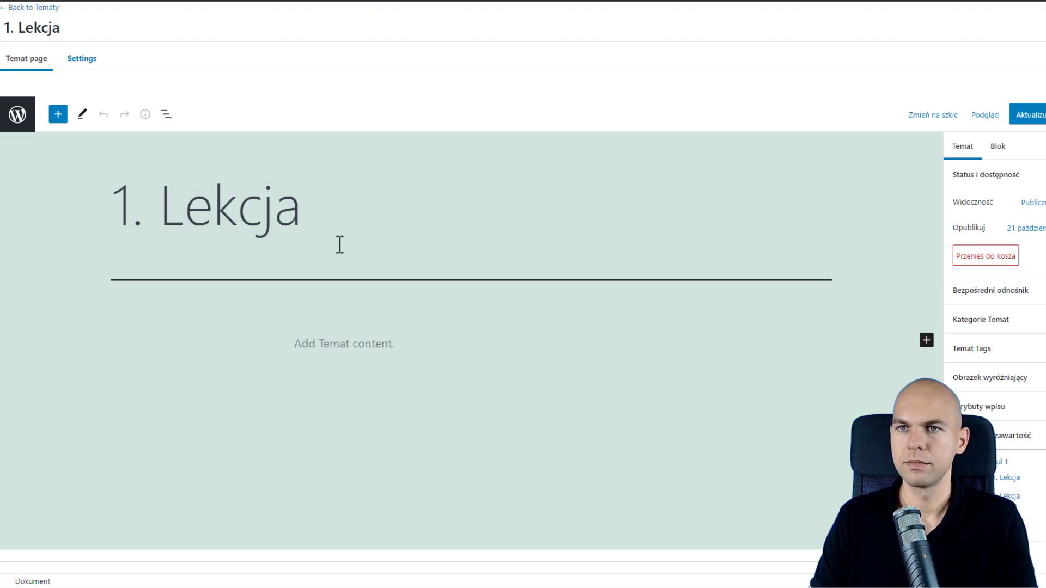
# Step: Embed the copied YouTube video in the content of 1. Lekcja, update the topic and reload its editor
pyautogui.click(391, 339)
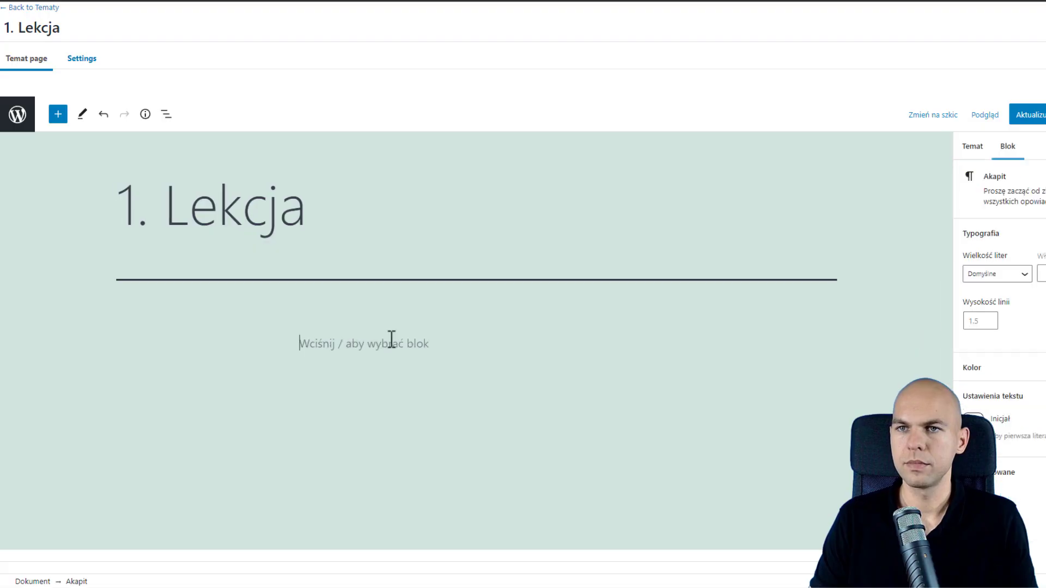
pyautogui.hotkey('ctrl', 'v')
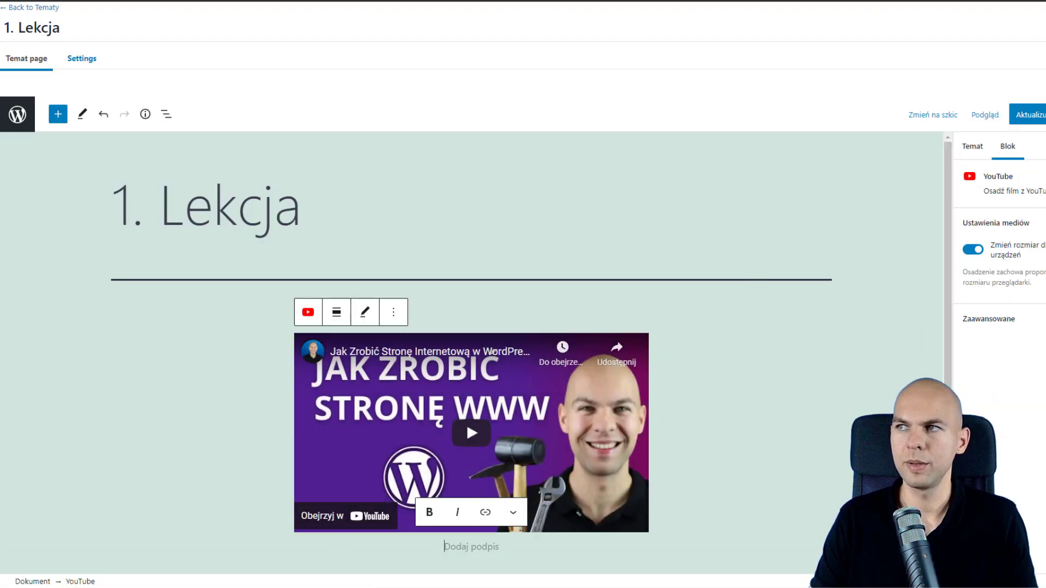
pyautogui.click(1029, 114)
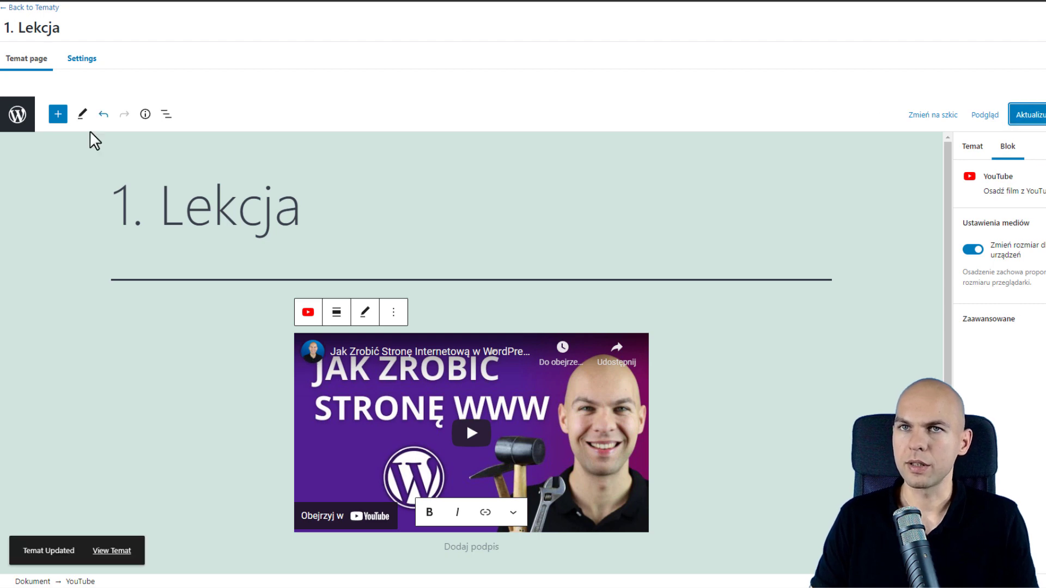
pyautogui.press('F5')
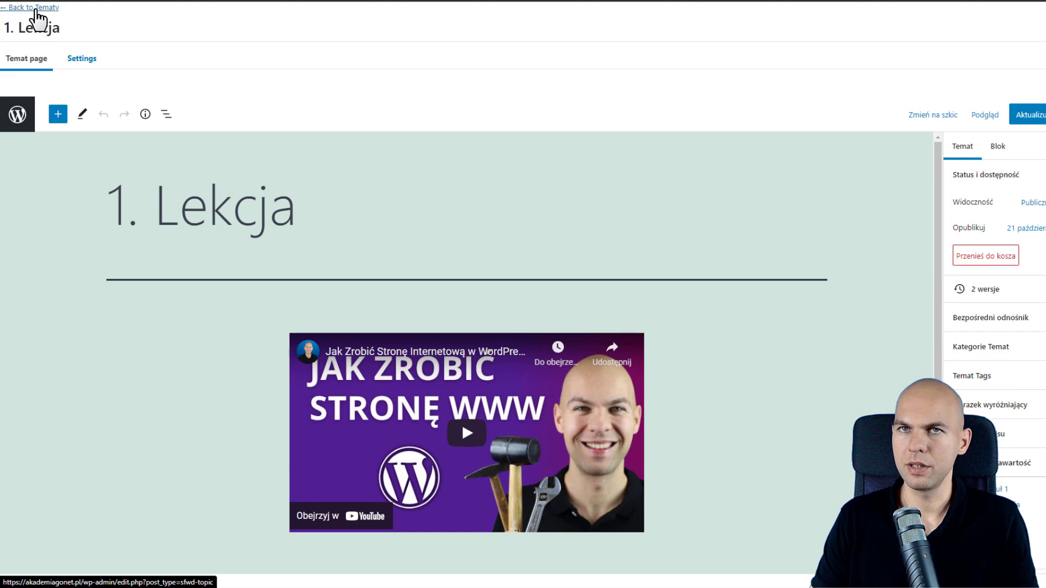
# Step: Add a Przyciski block with a button labelled "Pobierz materiał" below the video, and update the topic
pyautogui.scroll(-1, 468, 348)
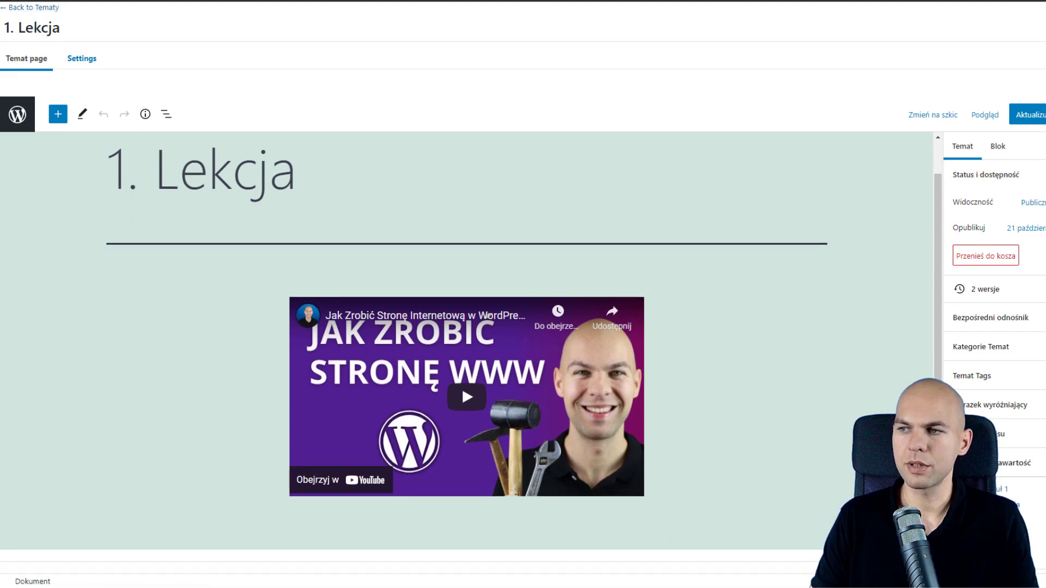
pyautogui.click(828, 522)
pyautogui.write('przy')
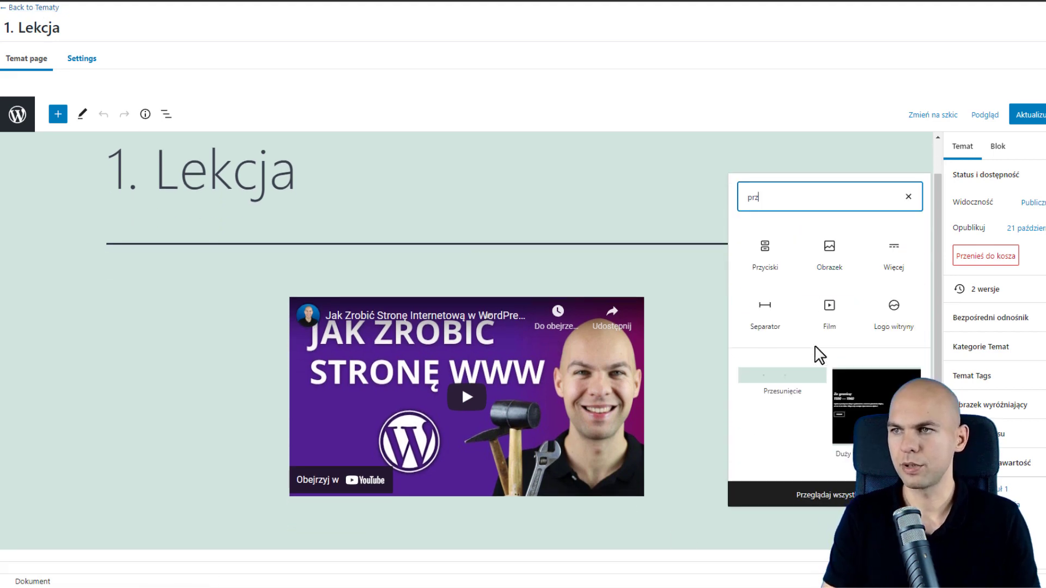
pyautogui.click(780, 318)
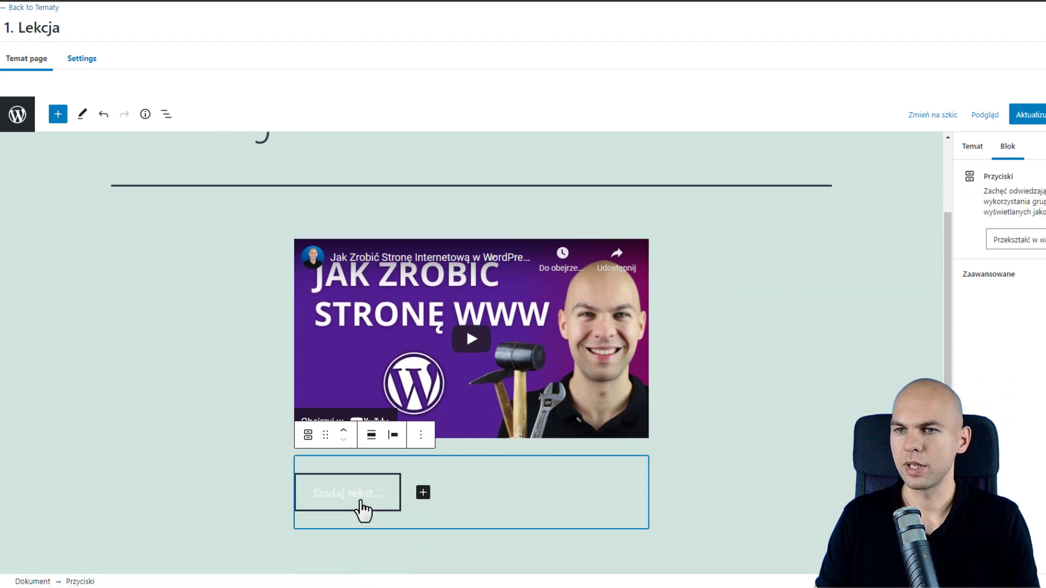
pyautogui.click(362, 502)
pyautogui.write('Pobi')
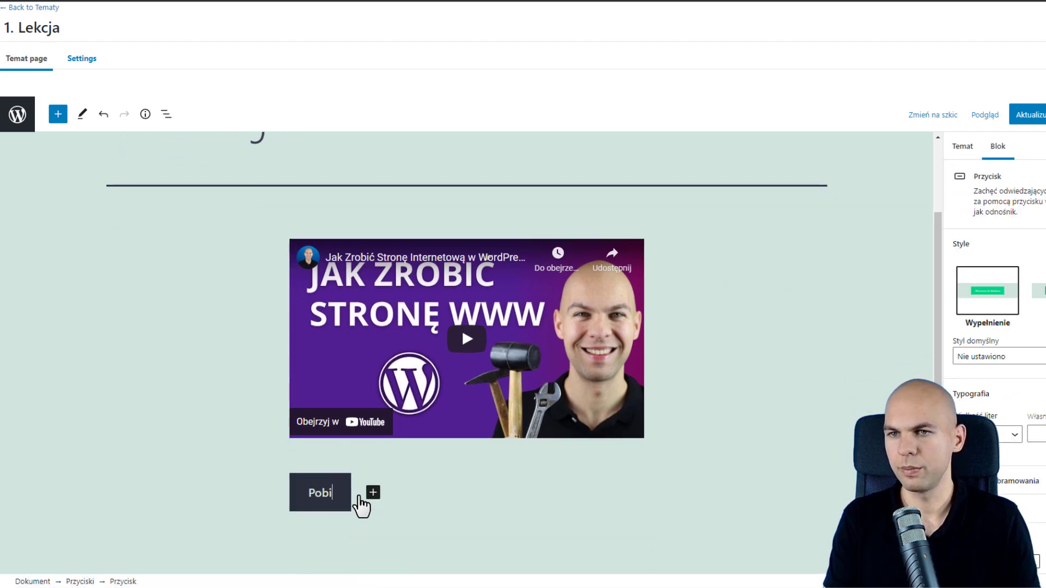
pyautogui.write('erz materiał')
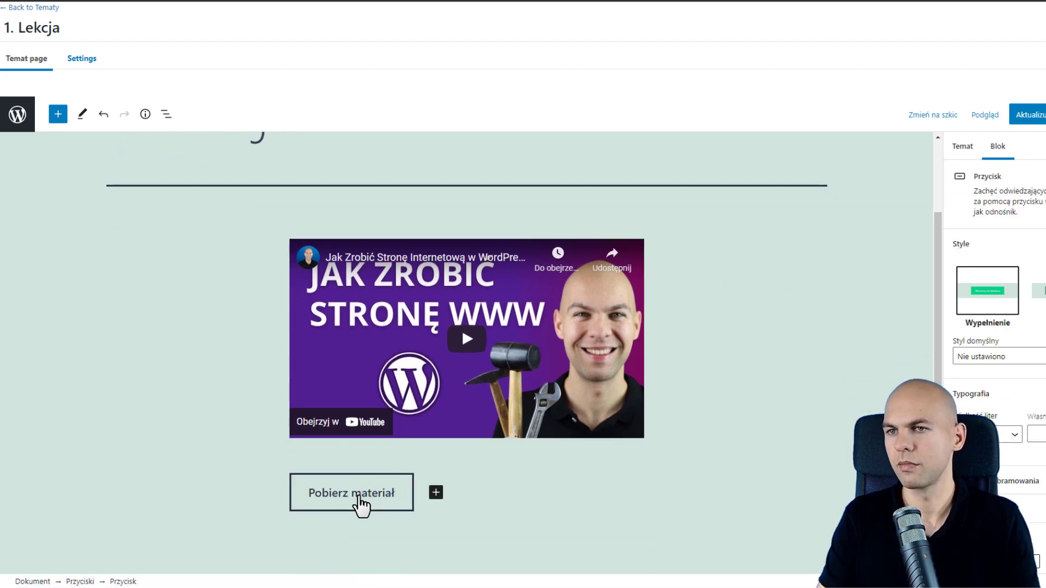
pyautogui.click(1031, 116)
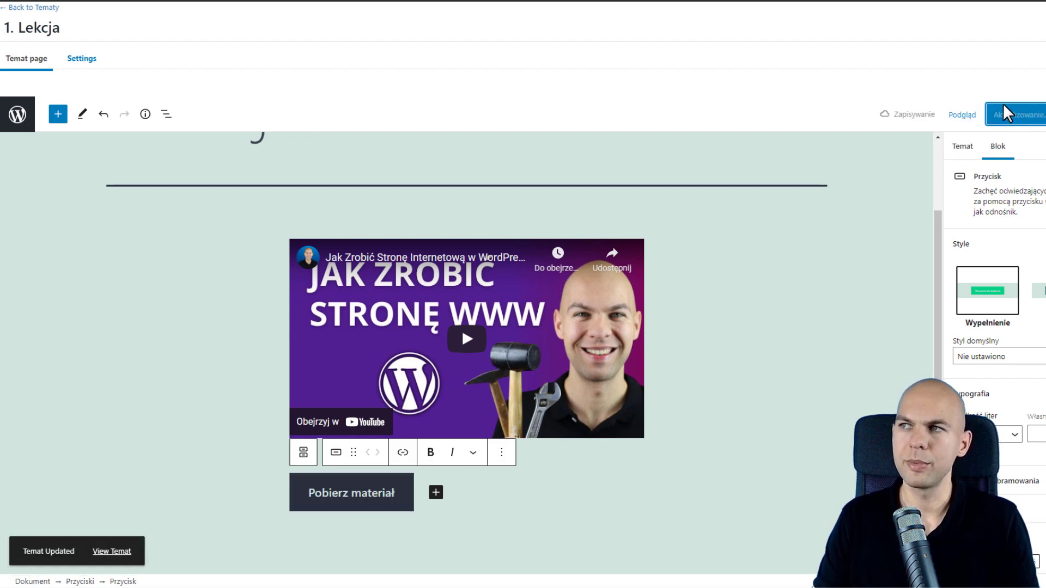
# Step: Go back to the Tematy list and view the 2.2 Lekcja topic on the site
pyautogui.click(52, 7)
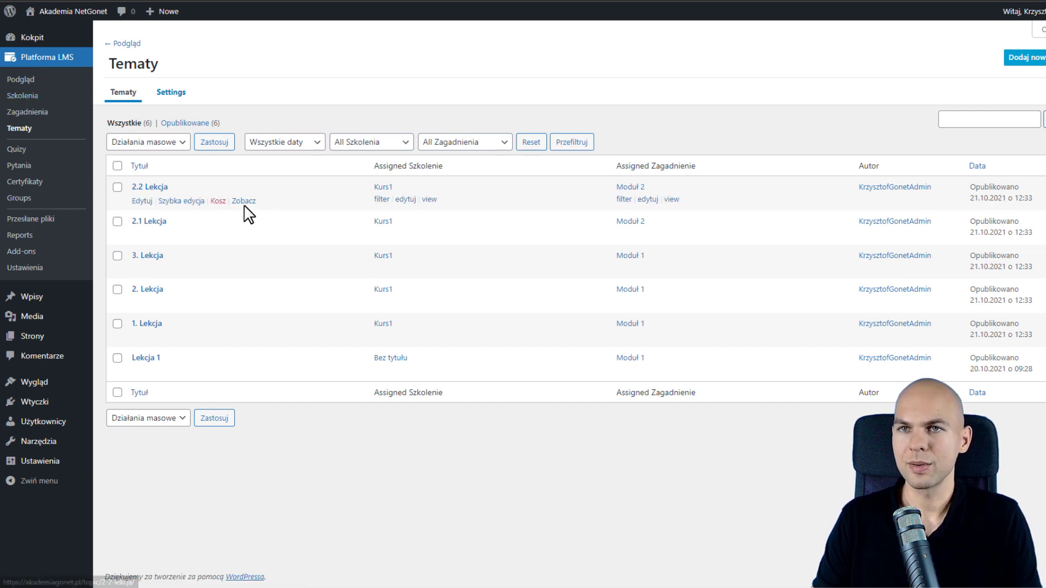
pyautogui.click(246, 205)
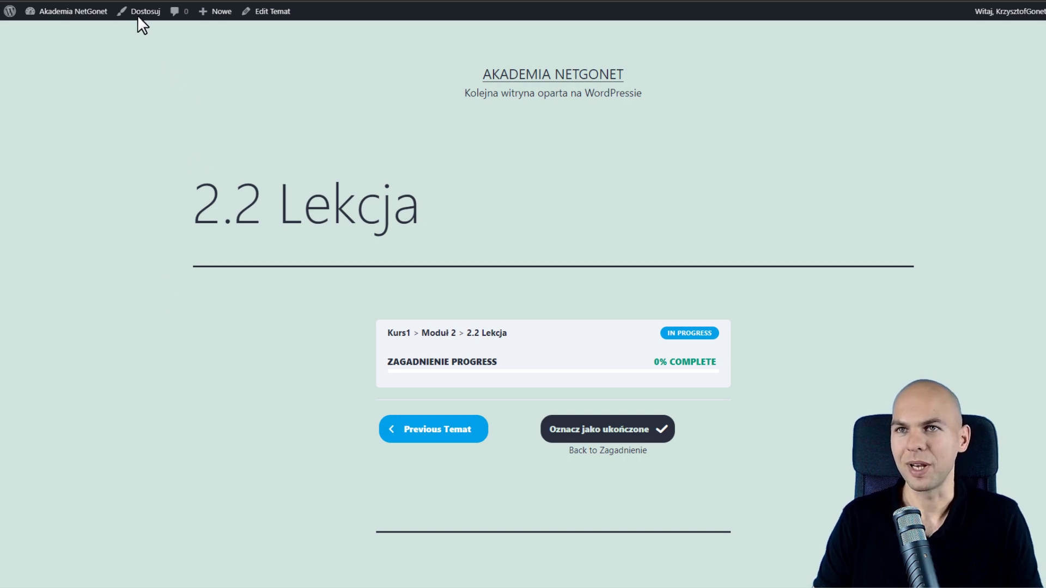
# Step: Return to the WordPress dashboard and activate the Kadence theme
pyautogui.click(20, 2)
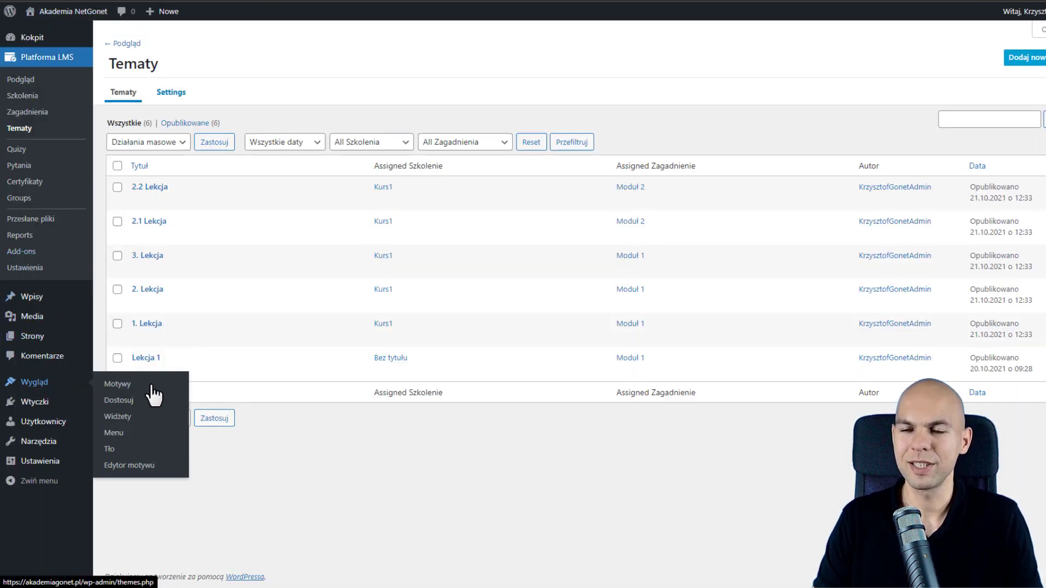
pyautogui.click(153, 385)
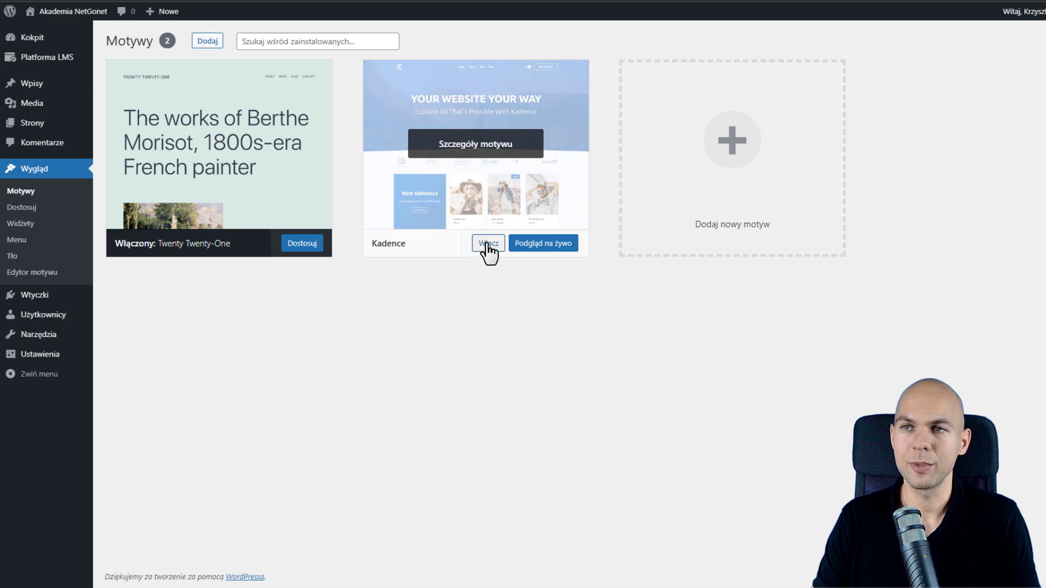
pyautogui.click(488, 244)
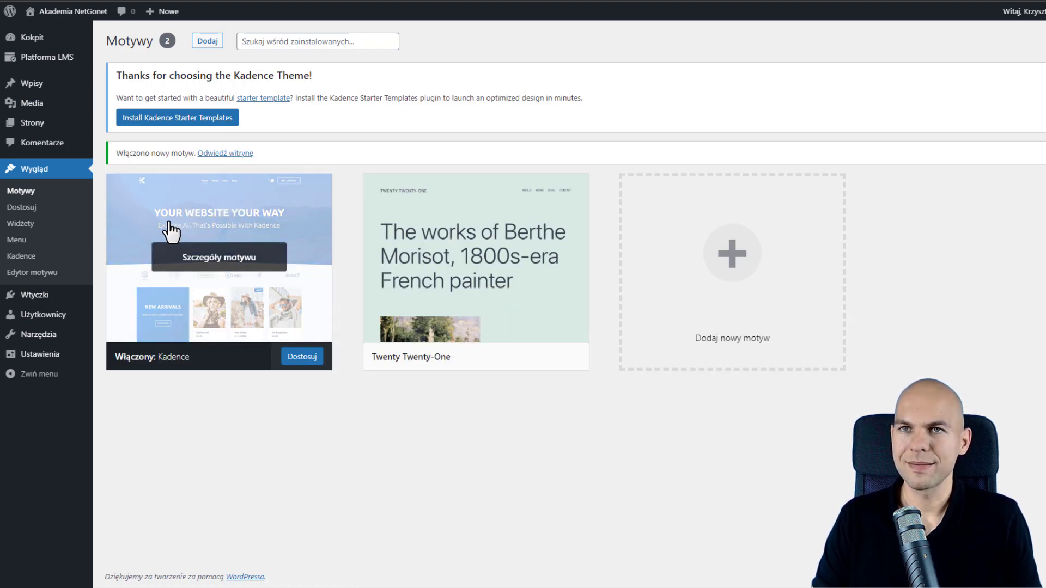
# Step: View the Kurs1 course page from the Szkolenia list and expand the lessons of Moduł 1
pyautogui.moveTo(38, 58)
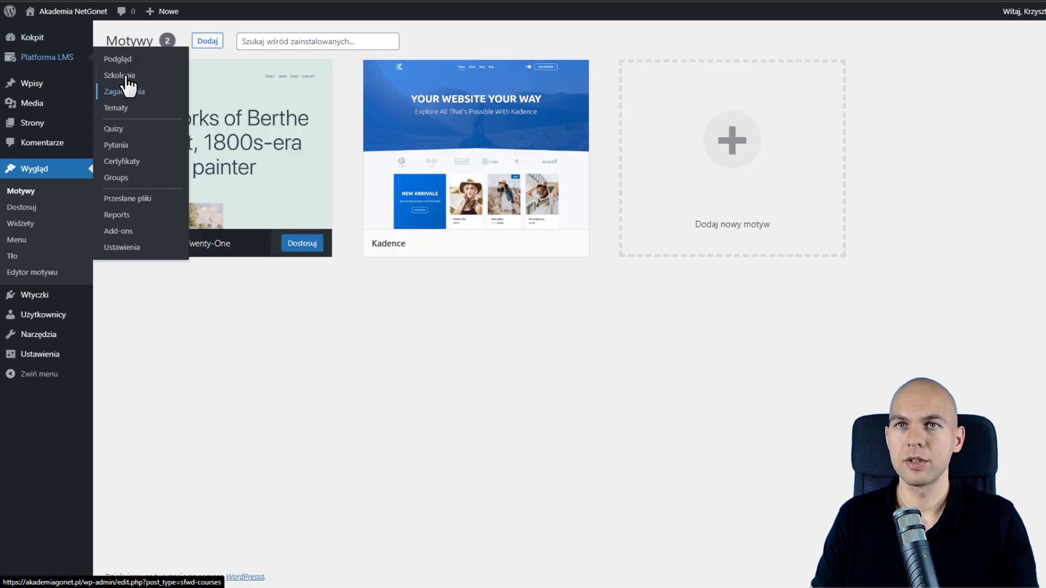
pyautogui.click(124, 77)
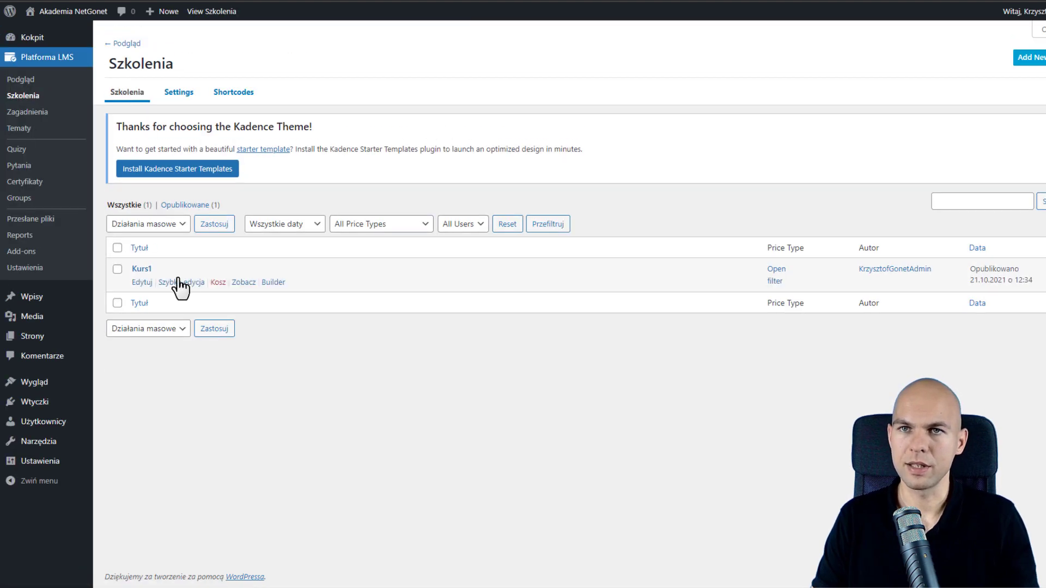
pyautogui.click(243, 283)
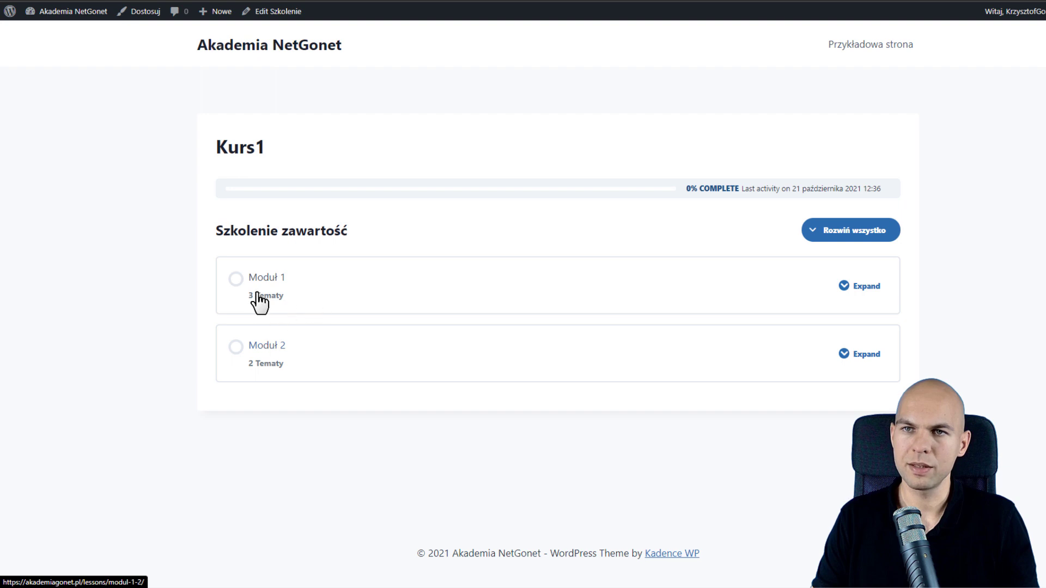
pyautogui.click(867, 287)
pyautogui.scroll(-1, 382, 369)
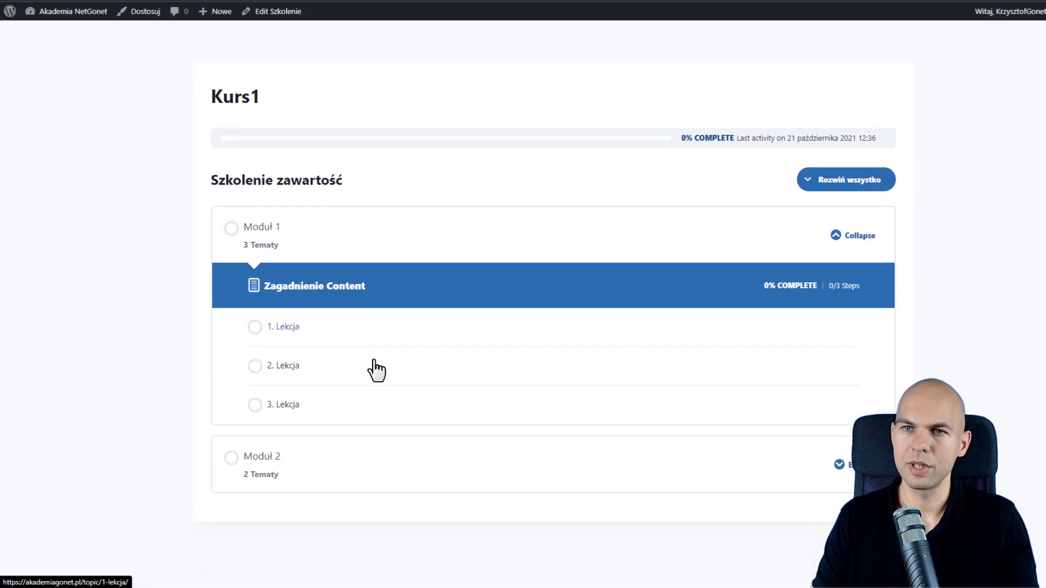
# Step: Open 1. Lekcja and examine its embedded video, download button, progress header and completion and navigation controls
pyautogui.click(283, 324)
pyautogui.scroll(-3, 625, 285)
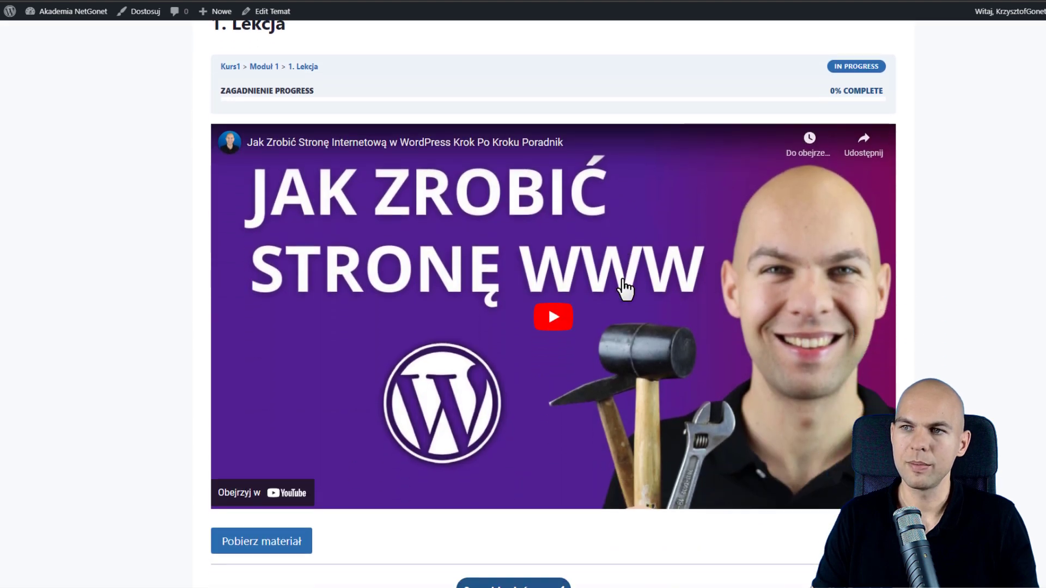
pyautogui.scroll(-1, 464, 417)
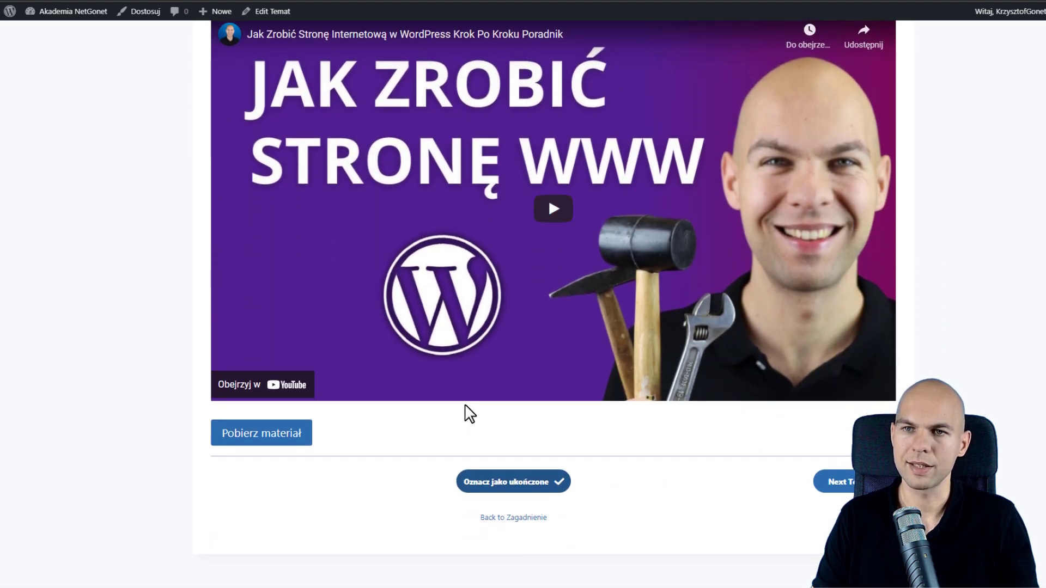
pyautogui.scroll(1, 326, 480)
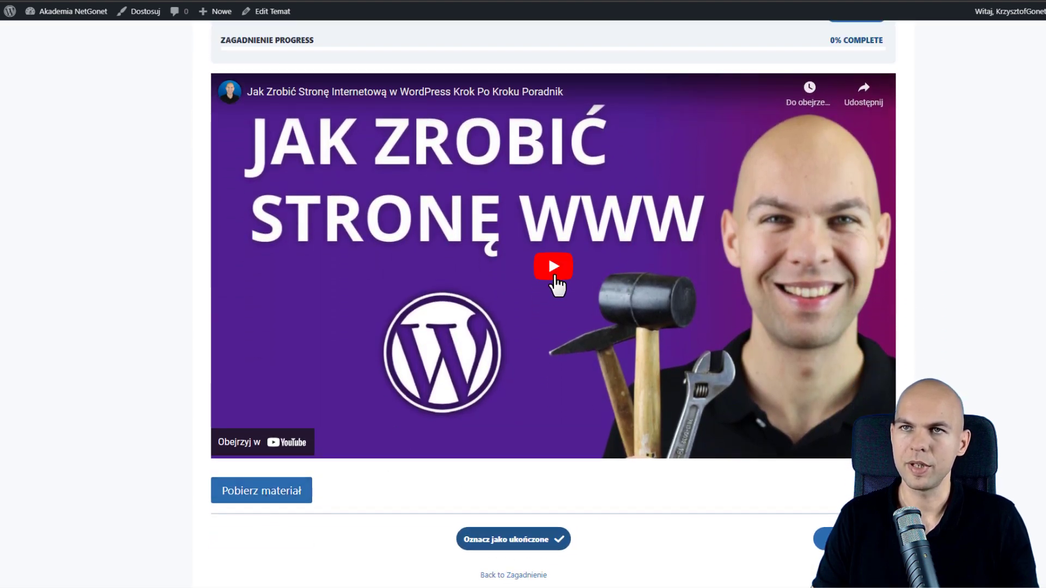
pyautogui.scroll(3, 555, 281)
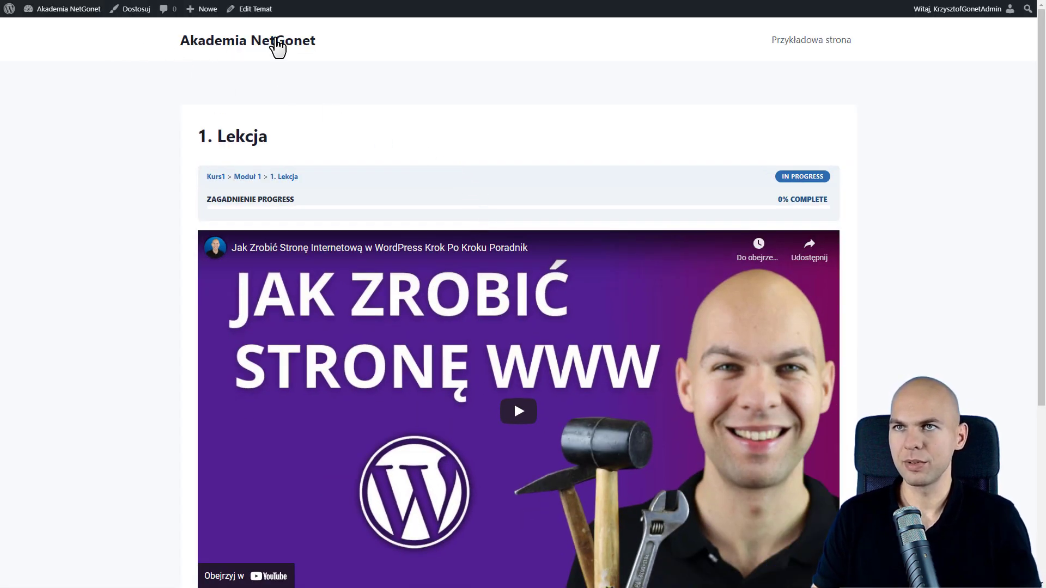
pyautogui.scroll(-5, 443, 397)
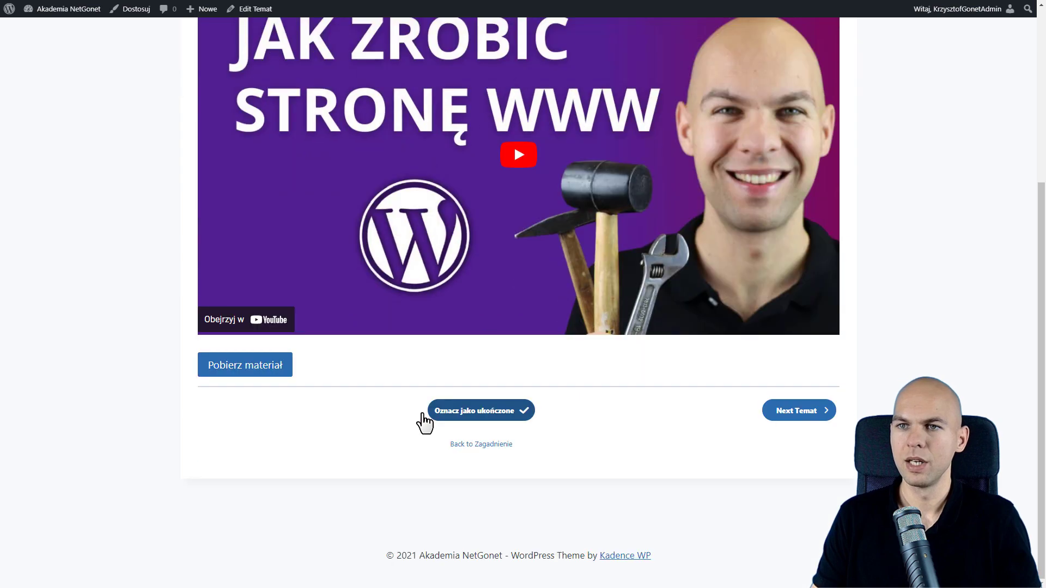
pyautogui.scroll(5, 673, 563)
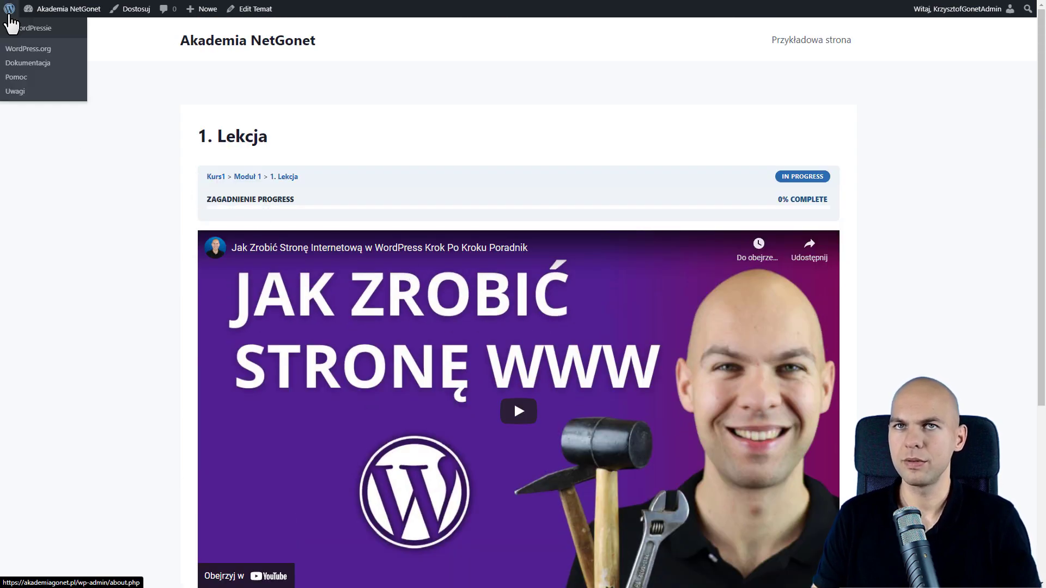
# Step: Return to the dashboard, open the general settings of Platforma LMS and set the Accent Color to the blue swatch
pyautogui.click(9, 22)
pyautogui.moveTo(17, 61)
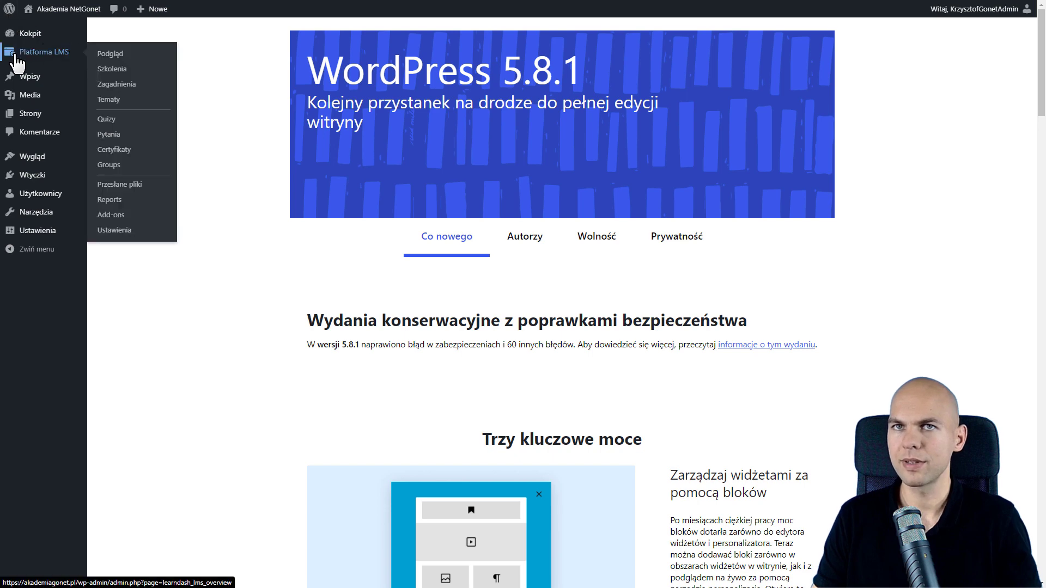
pyautogui.click(123, 243)
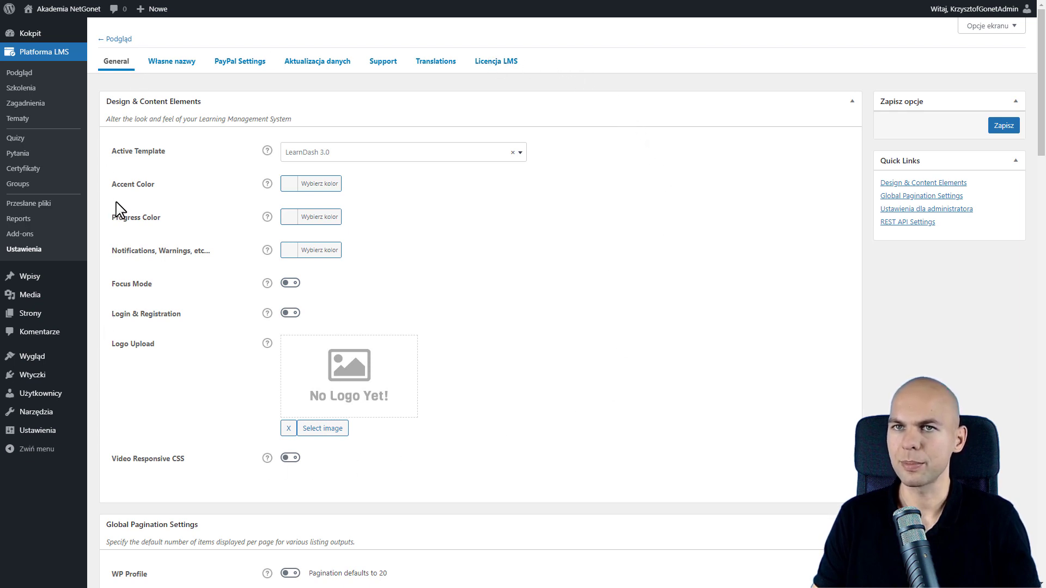
pyautogui.click(301, 186)
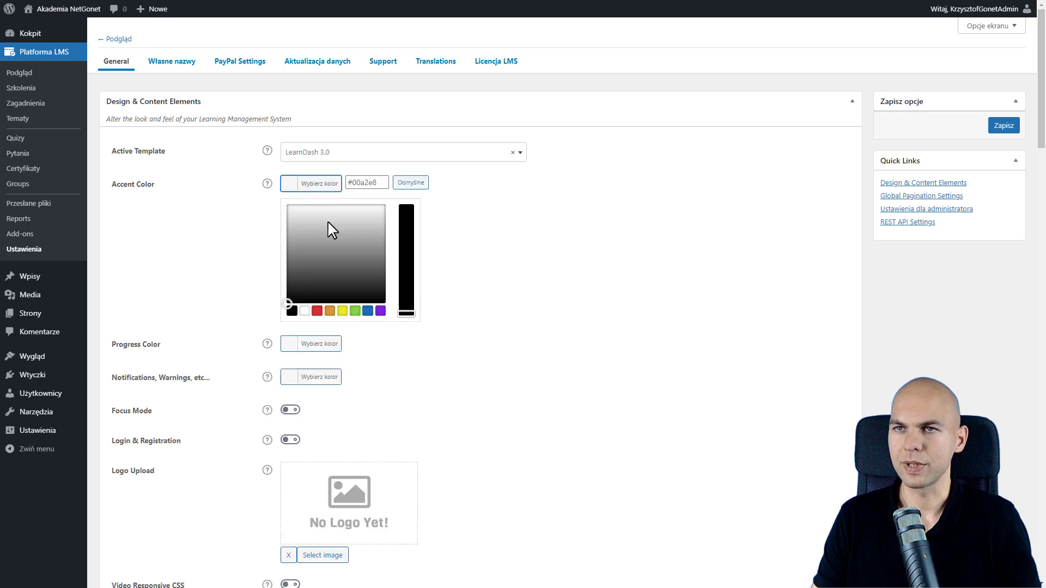
pyautogui.click(368, 310)
pyautogui.click(569, 265)
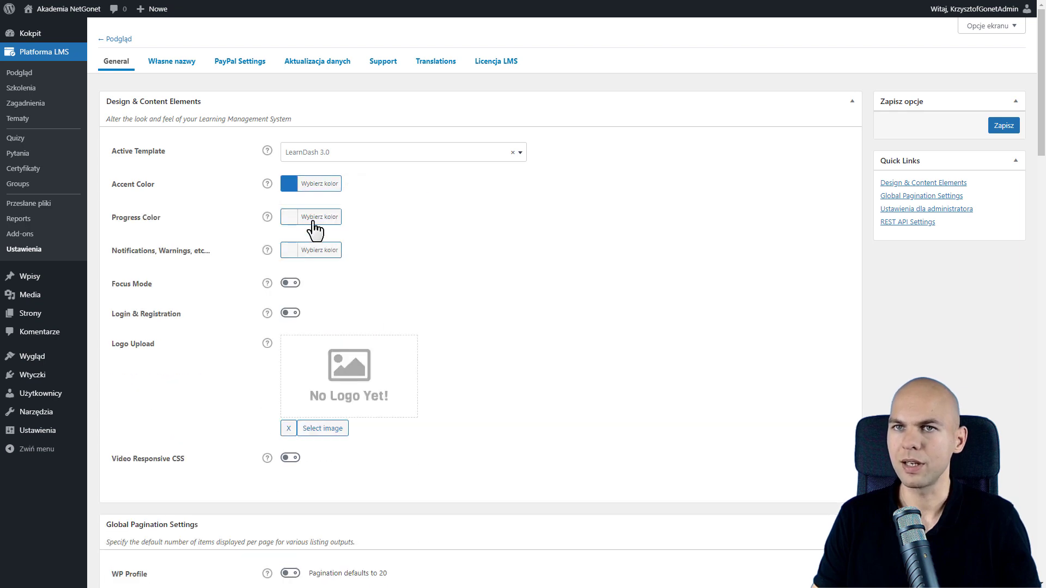
# Step: Set the Progress Color to the green swatch and the notifications and warnings colour to the red swatch
pyautogui.click(315, 220)
pyautogui.click(355, 345)
pyautogui.click(343, 363)
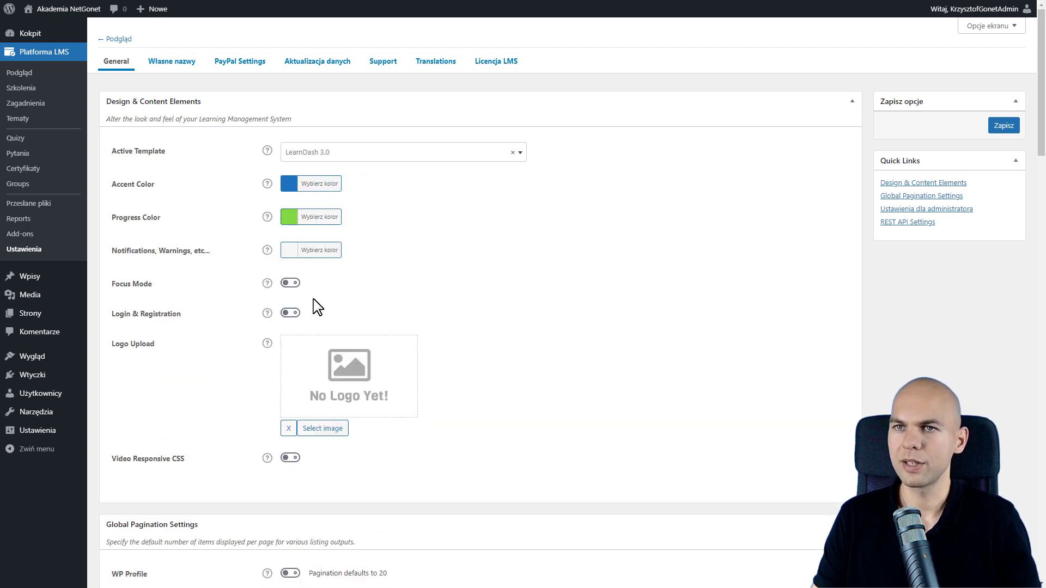
pyautogui.click(310, 253)
pyautogui.click(313, 373)
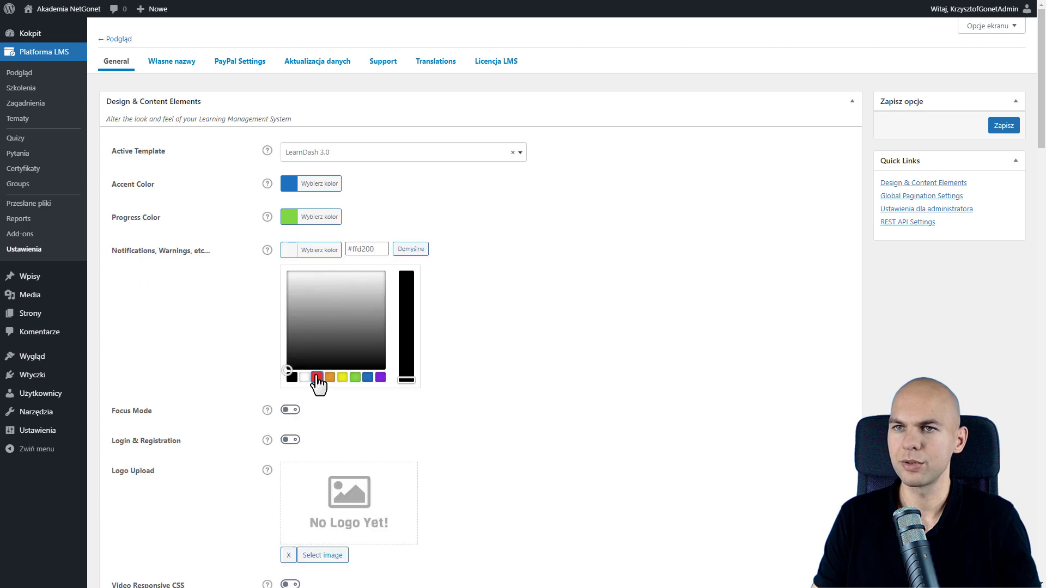
# Step: Close the notifications colour picker and enable Focus Mode in the LMS design settings
pyautogui.click(525, 325)
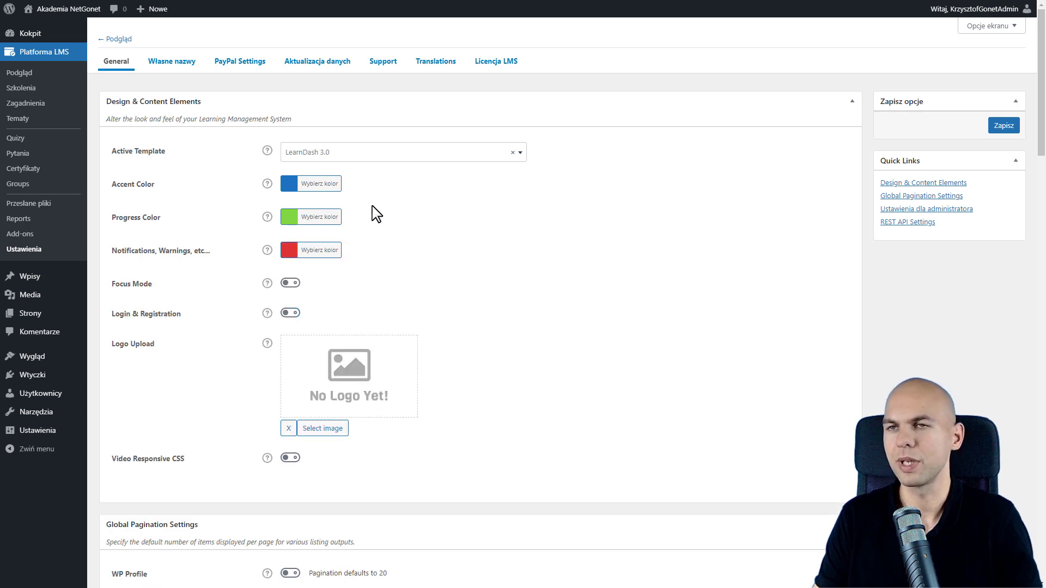
pyautogui.scroll(-2, 307, 201)
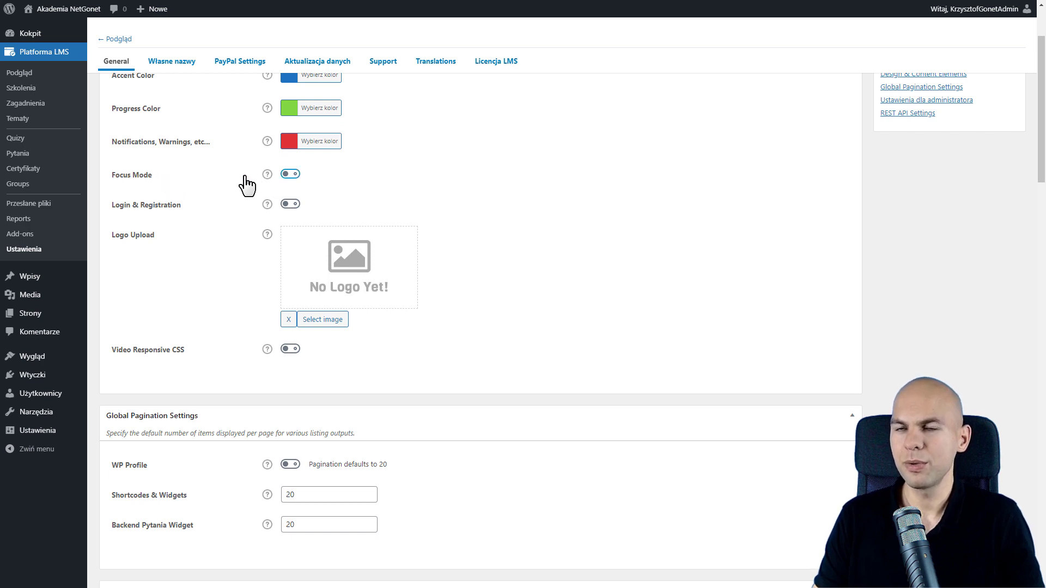
pyautogui.click(294, 177)
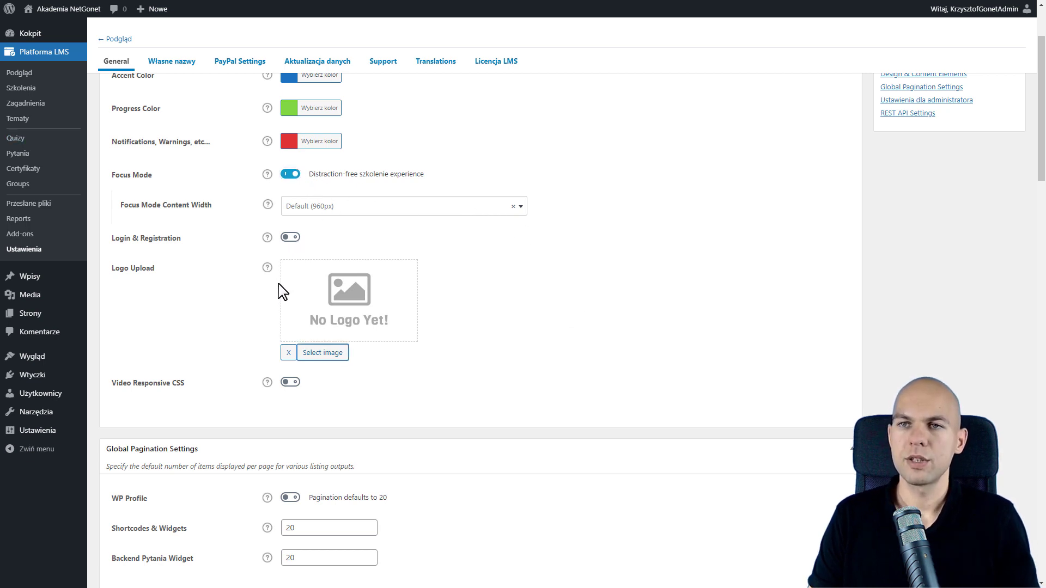
# Step: Upload the NetGonet logo file 3.png from the computer and set it as the LMS logo
pyautogui.click(325, 355)
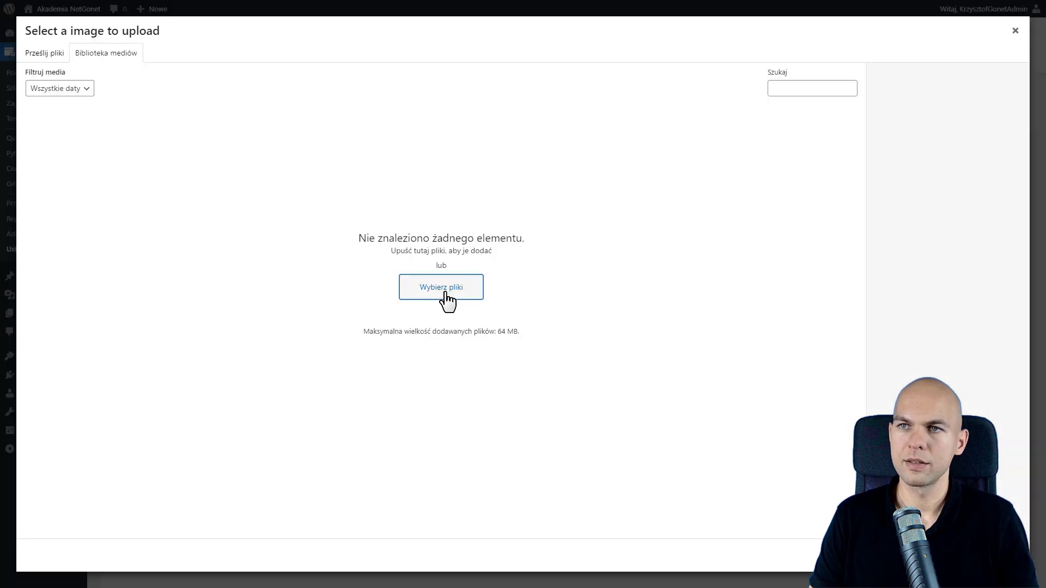
pyautogui.click(442, 294)
pyautogui.doubleClick(501, 97)
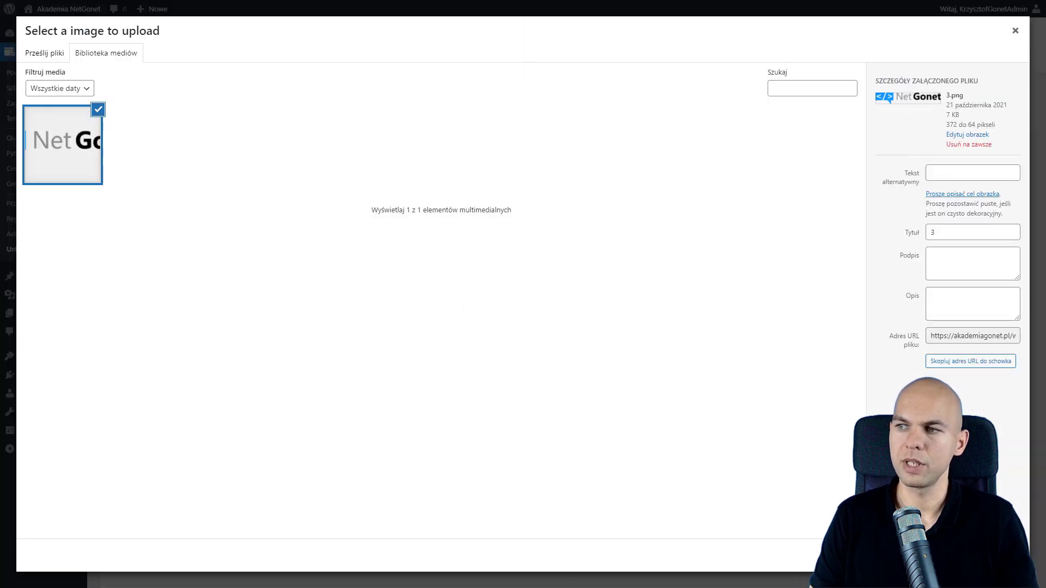
pyautogui.click(996, 556)
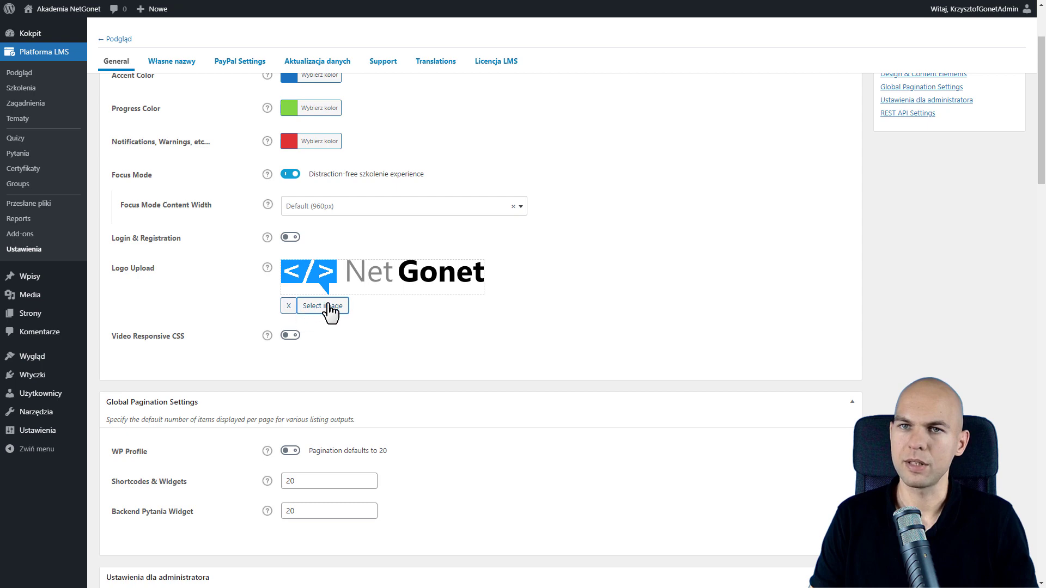
# Step: Review the pagination, administrator and REST API settings, and save the general LMS settings
pyautogui.scroll(-2, 334, 309)
pyautogui.scroll(-6, 333, 309)
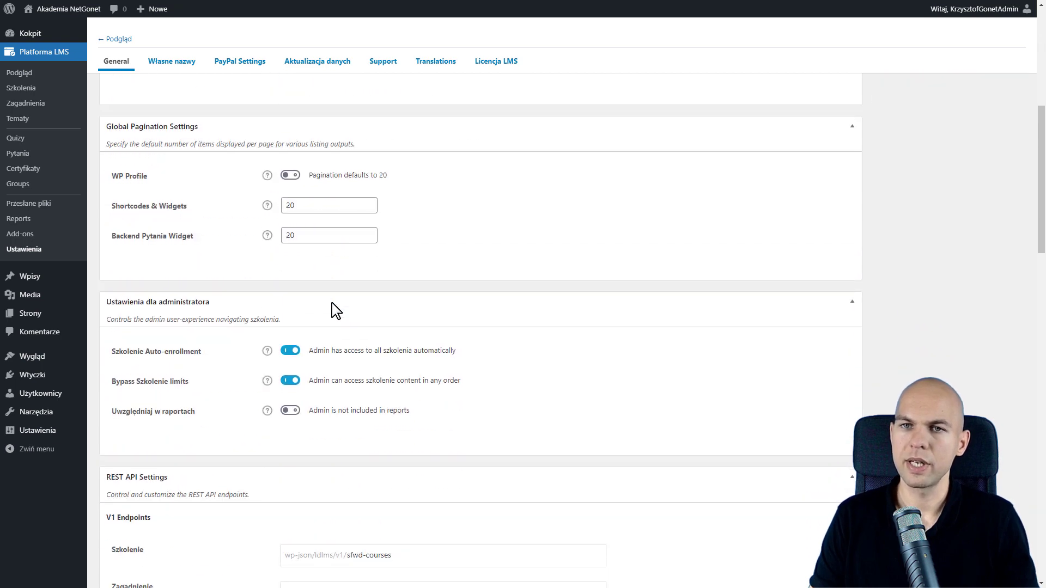
pyautogui.scroll(-17, 335, 310)
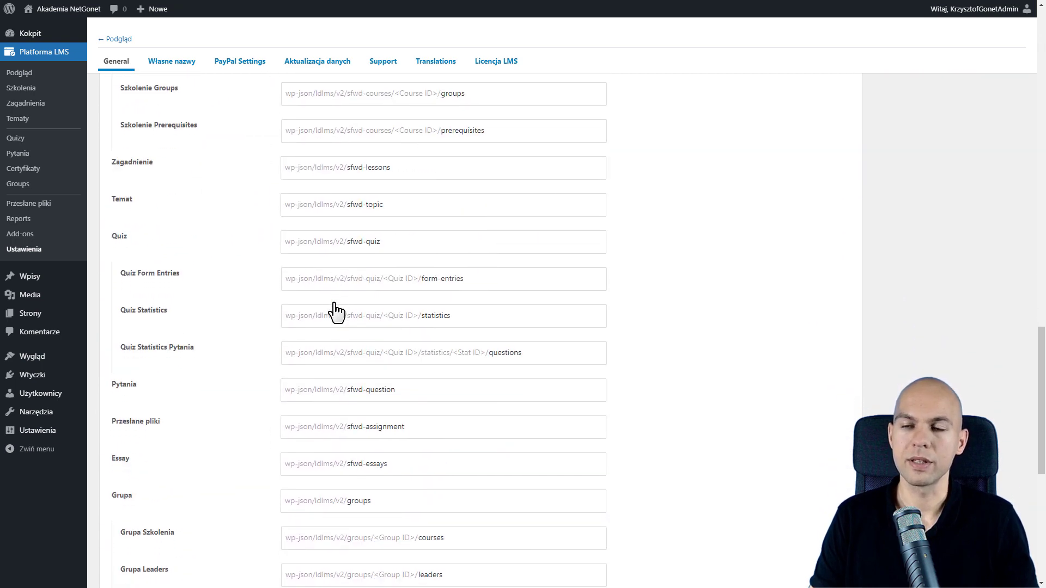
pyautogui.scroll(-4, 335, 311)
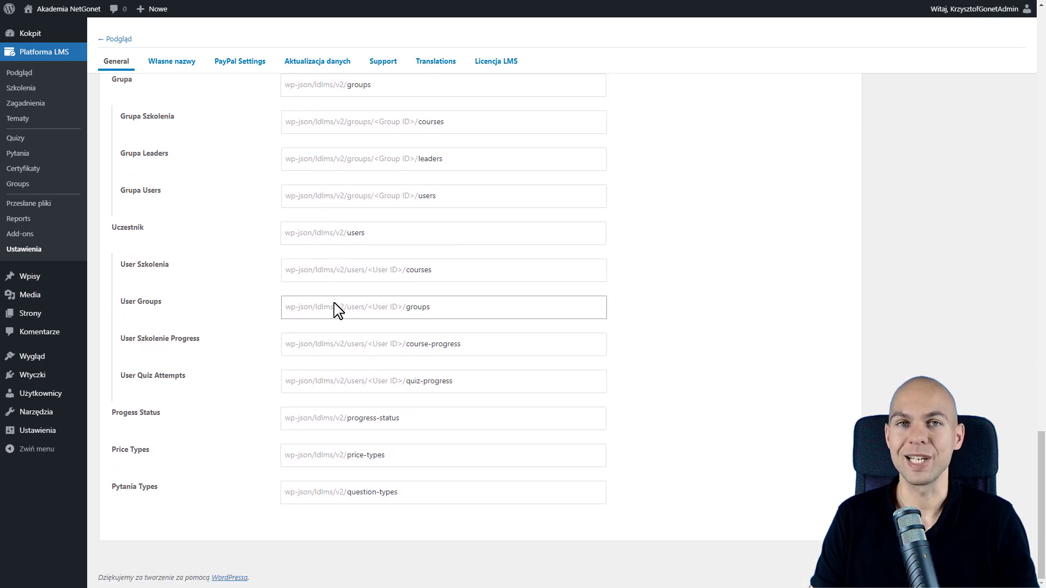
pyautogui.scroll(20, 334, 334)
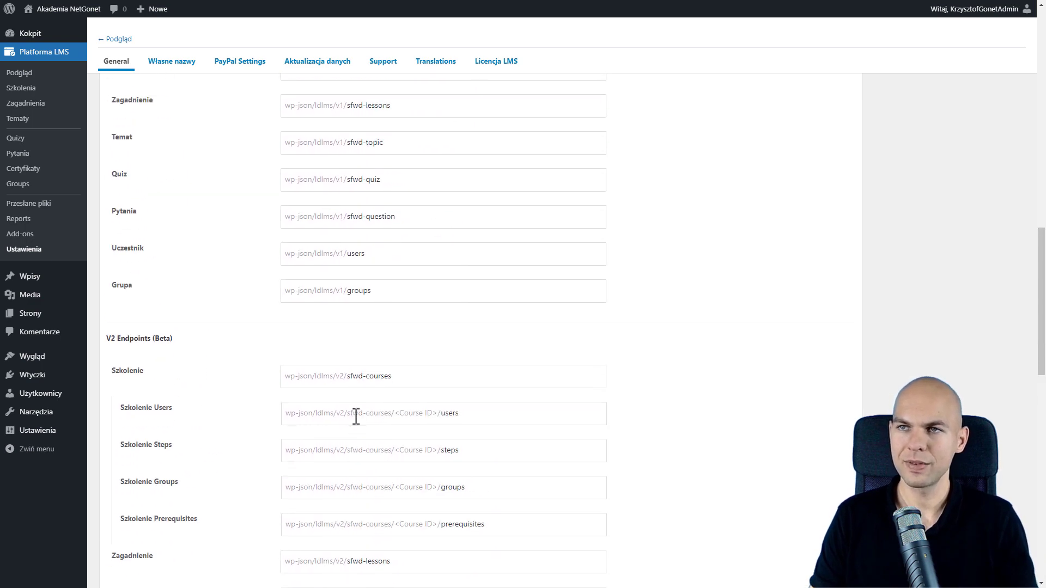
pyautogui.scroll(4, 356, 416)
pyautogui.click(1003, 137)
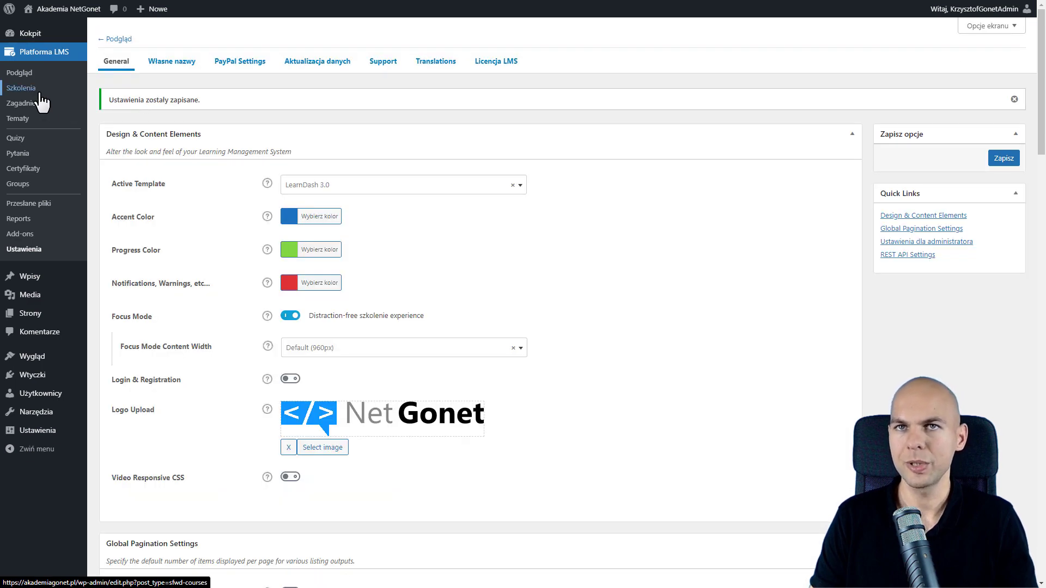
# Step: View Kurs1 from the Szkolenia list, expand Moduł 1 and open 1. Lekcja to examine its Focus Mode layout
pyautogui.click(40, 94)
pyautogui.click(230, 192)
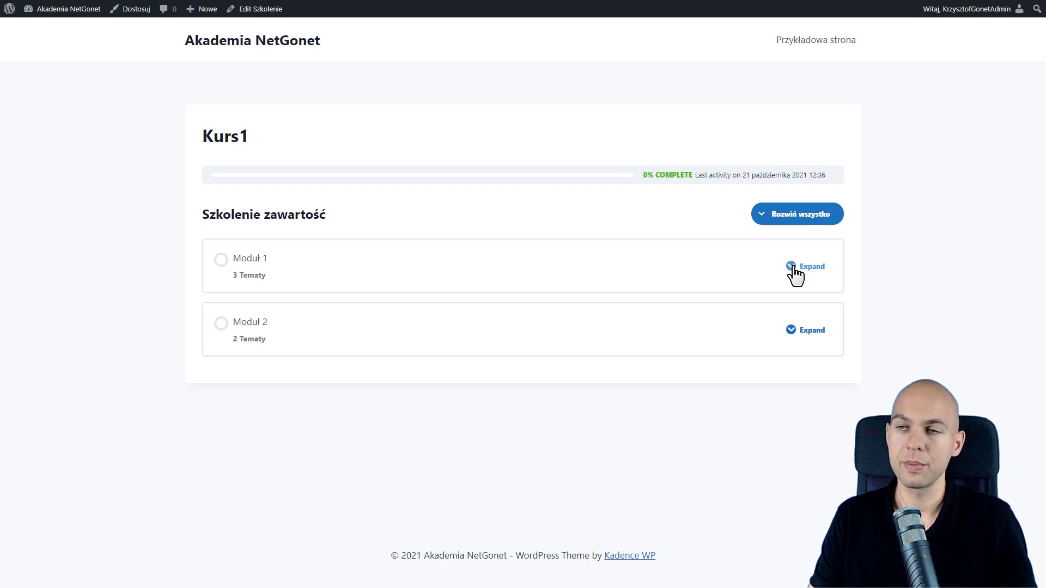
pyautogui.click(793, 269)
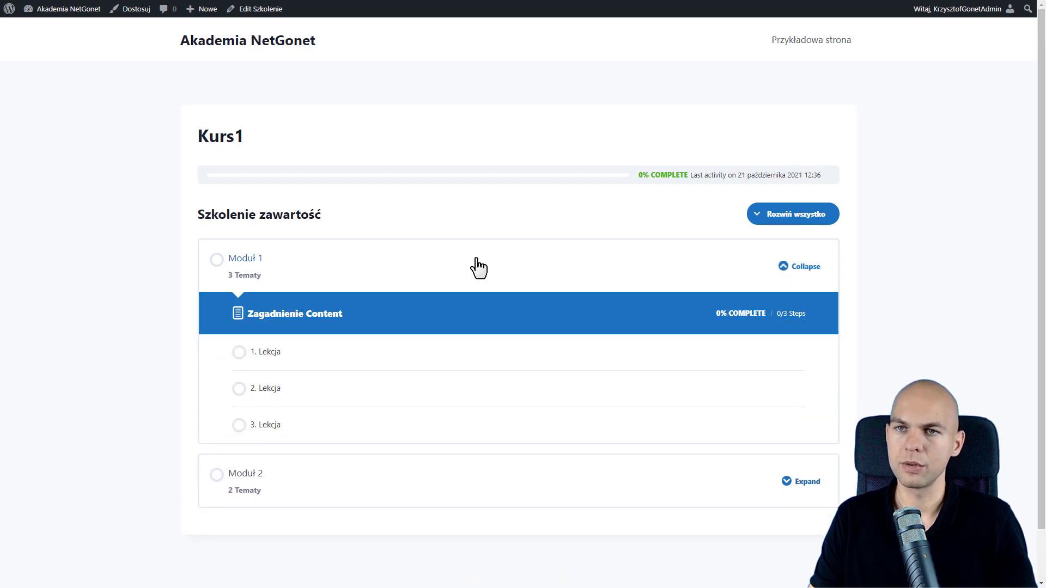
pyautogui.click(267, 352)
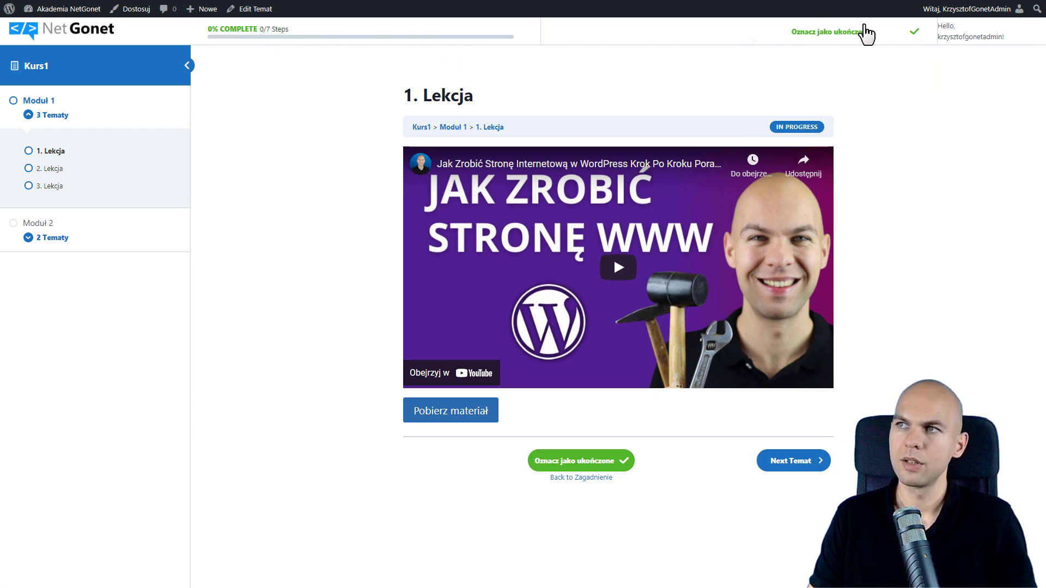
pyautogui.moveTo(962, 33)
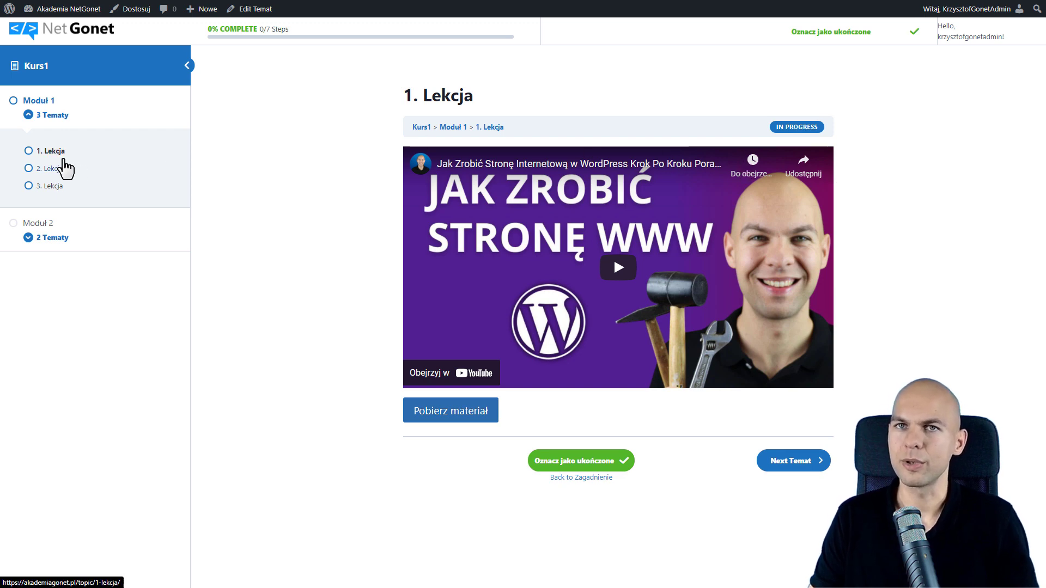
# Step: Play the embedded video in 1. Lekcja, mute its sound and pause it
pyautogui.click(616, 266)
pyautogui.click(444, 377)
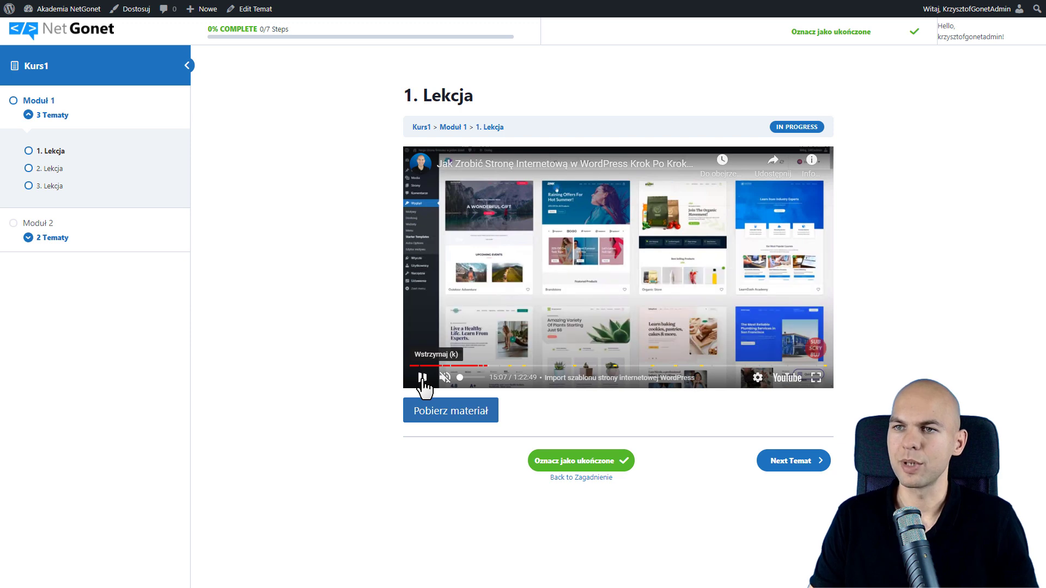
pyautogui.click(422, 377)
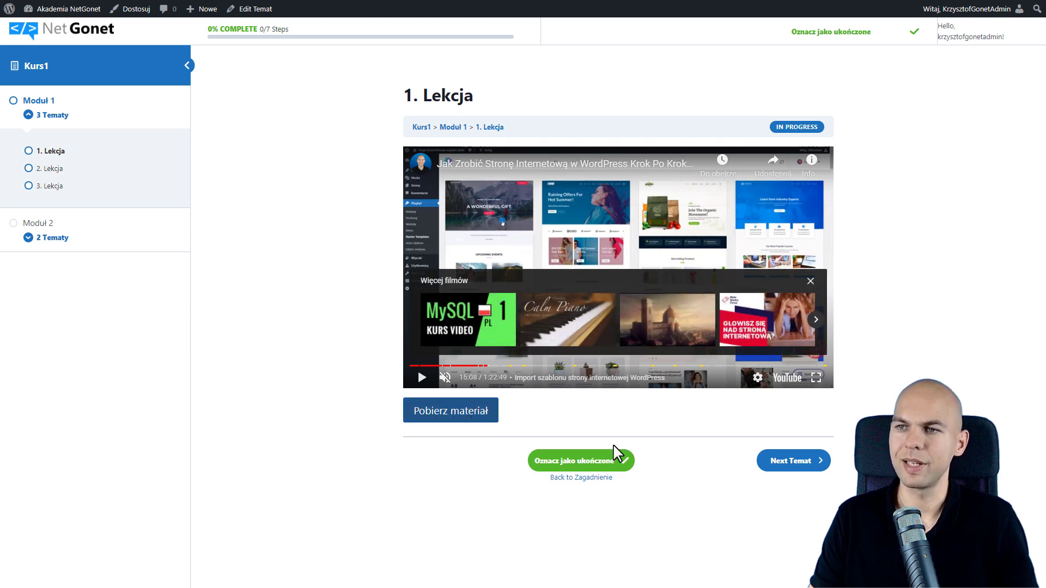
# Step: Mark 1. Lekcja, 2. Lekcja and 3. Lekcja of Moduł 1 as completed
pyautogui.click(558, 466)
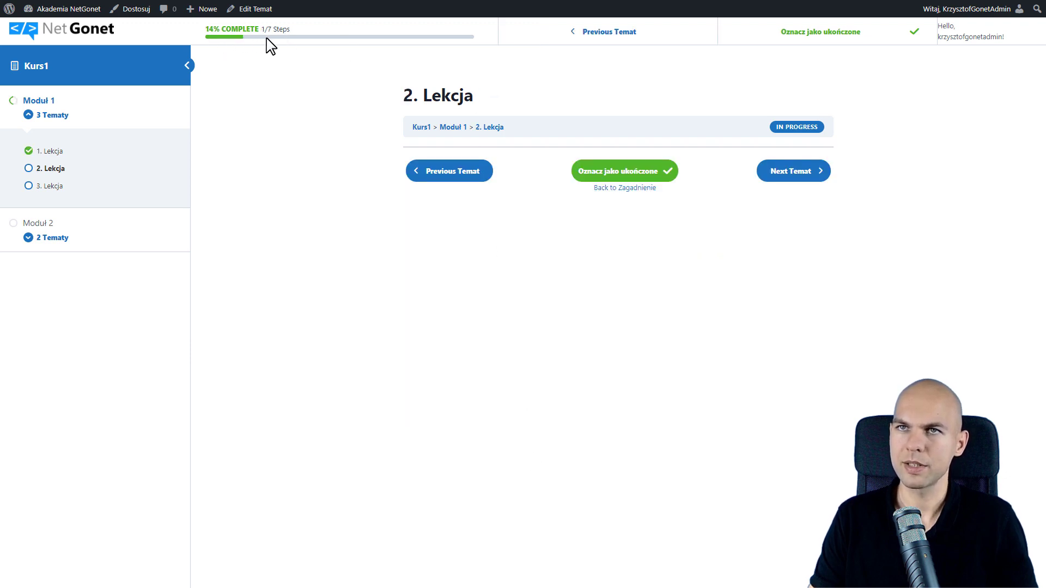
pyautogui.click(594, 176)
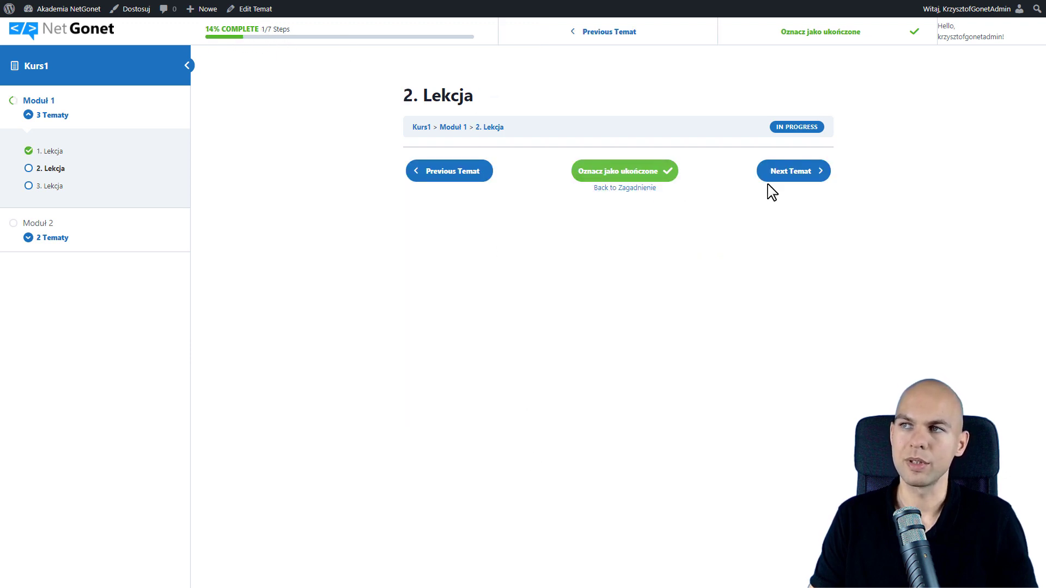
pyautogui.click(648, 175)
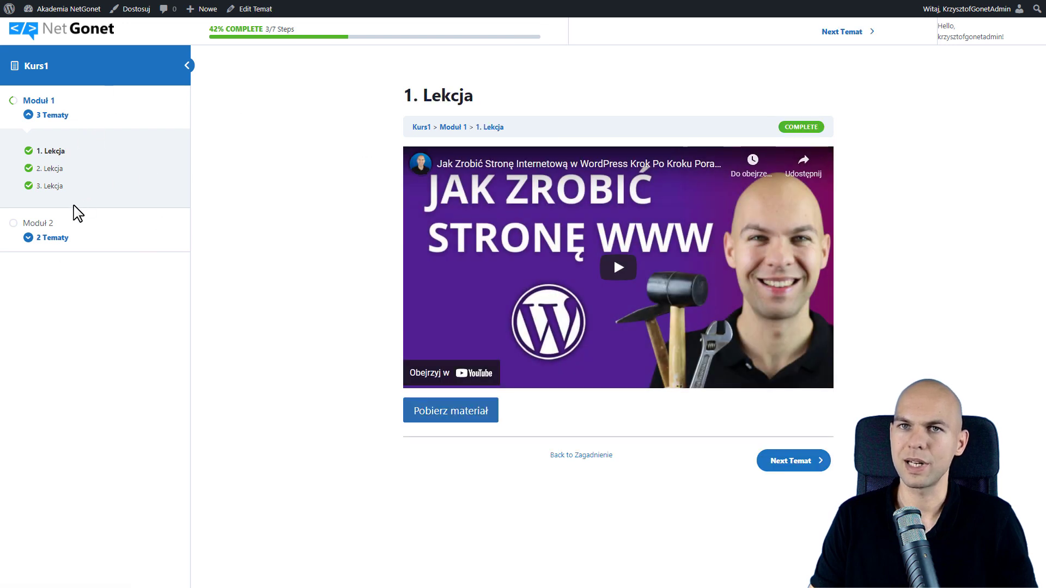
# Step: Open Moduł 2 from the course outline and view its 2.1 Lekcja and 2.2 Lekcja pages
pyautogui.click(27, 225)
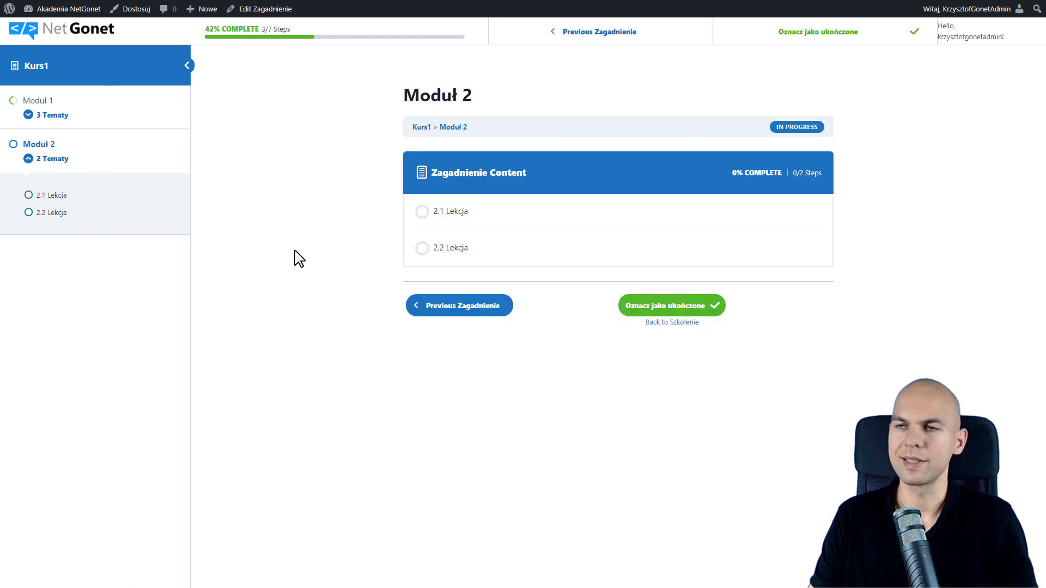
pyautogui.click(463, 212)
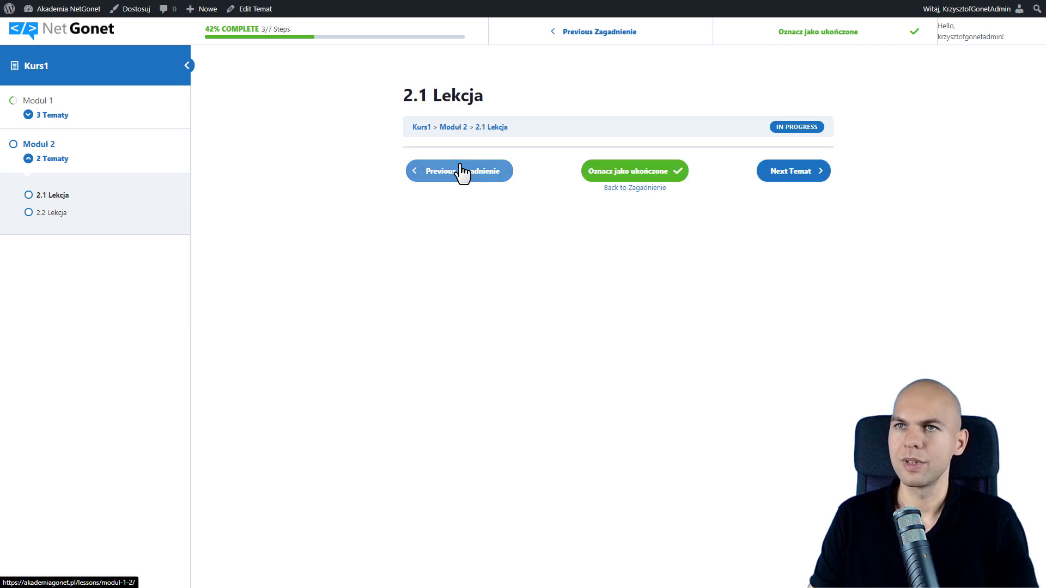
pyautogui.click(55, 214)
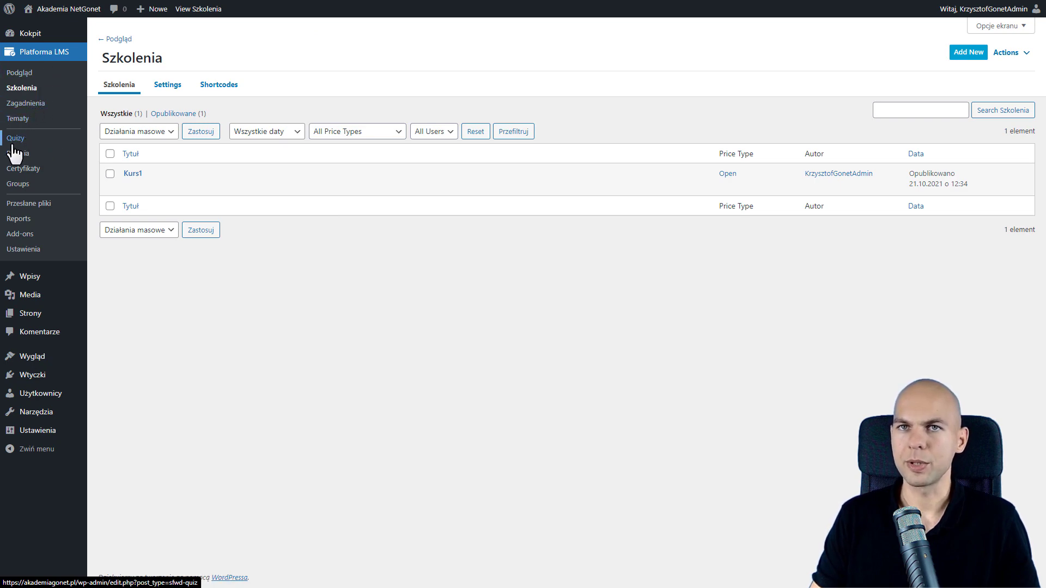
# Step: Browse the LearnDash add-ons, install and activate WooCommerce for LearnDash, and return to the add-ons list
pyautogui.click(22, 237)
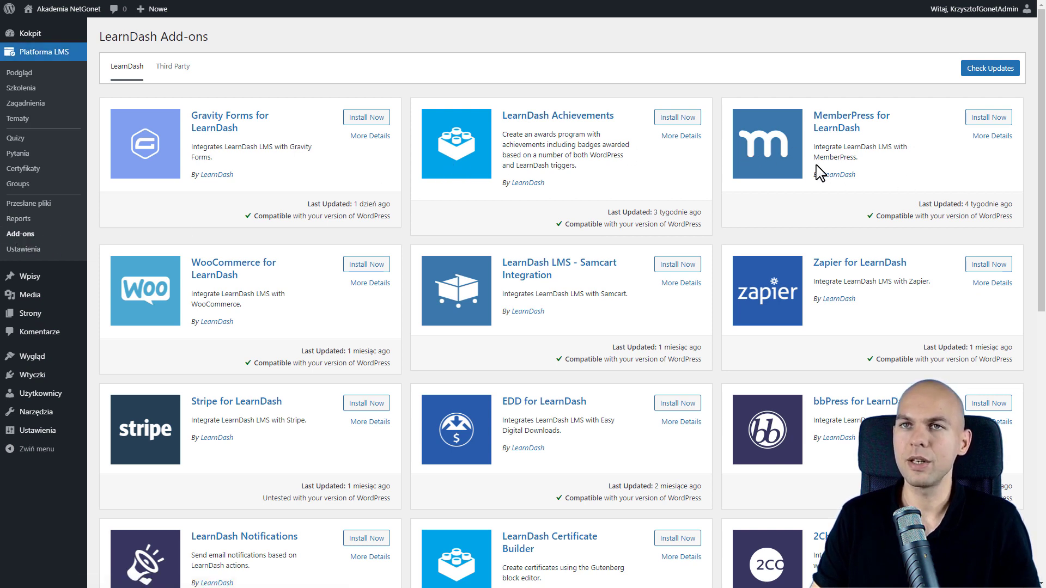
pyautogui.scroll(-1, 665, 243)
pyautogui.scroll(-8, 663, 248)
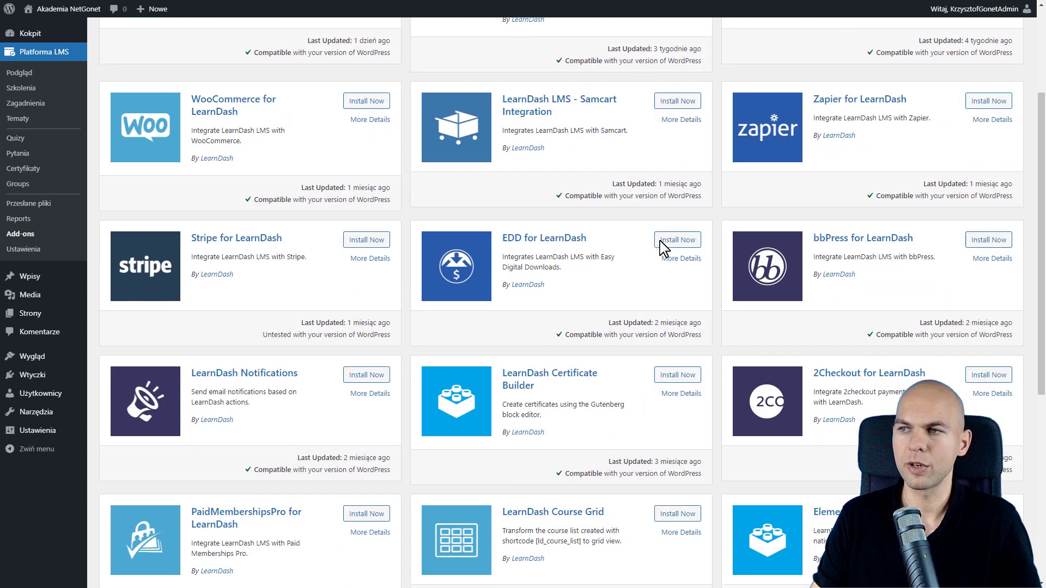
pyautogui.scroll(-1, 663, 246)
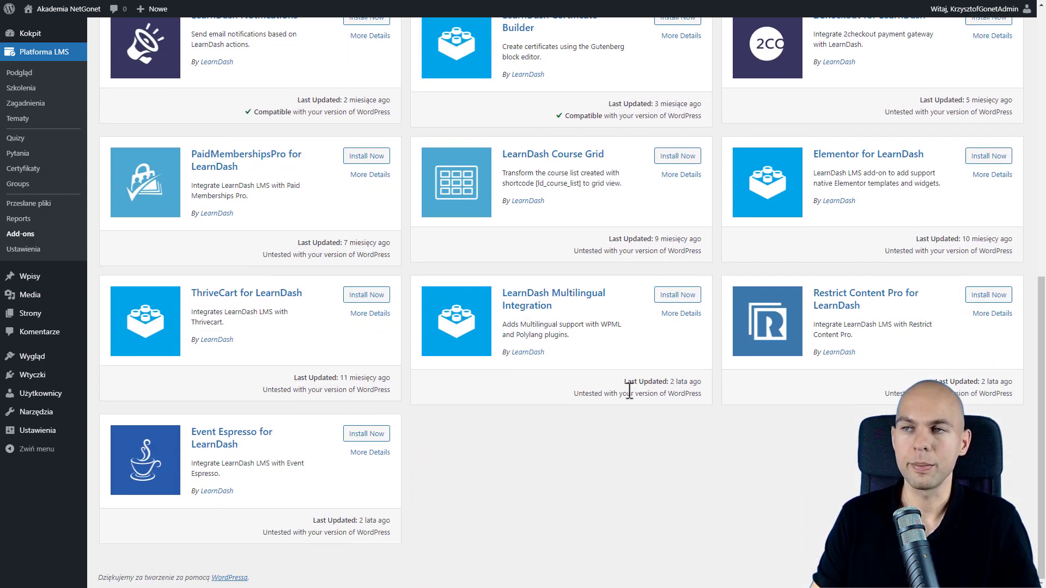
pyautogui.scroll(12, 576, 343)
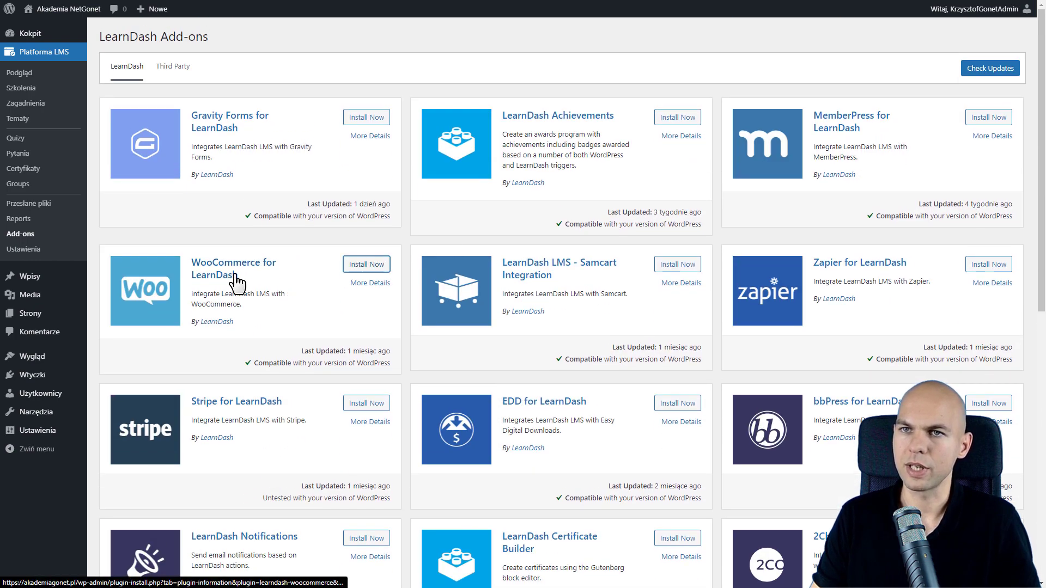
pyautogui.click(364, 265)
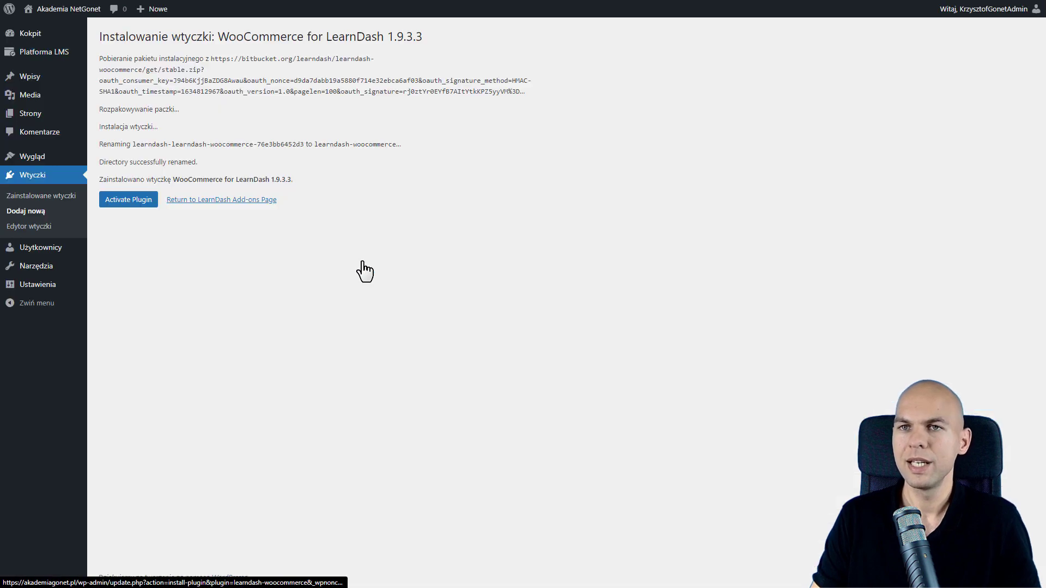
pyautogui.click(128, 200)
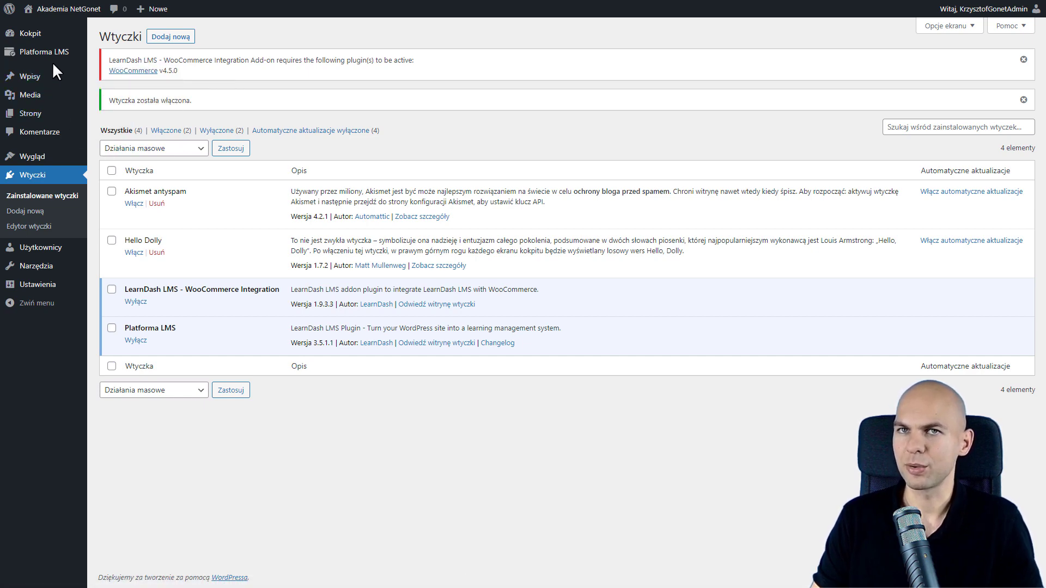
pyautogui.moveTo(55, 61)
pyautogui.click(114, 215)
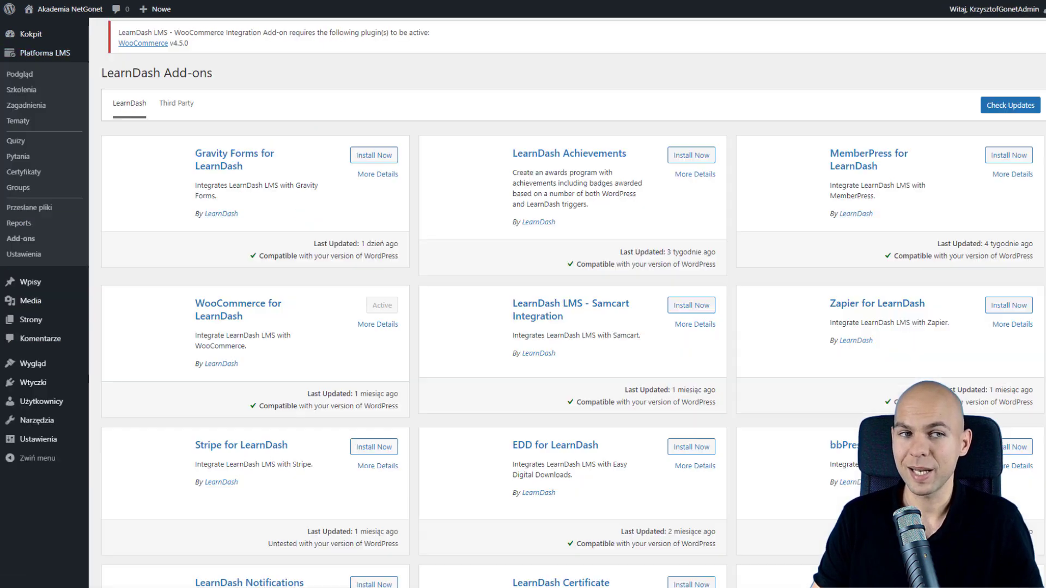